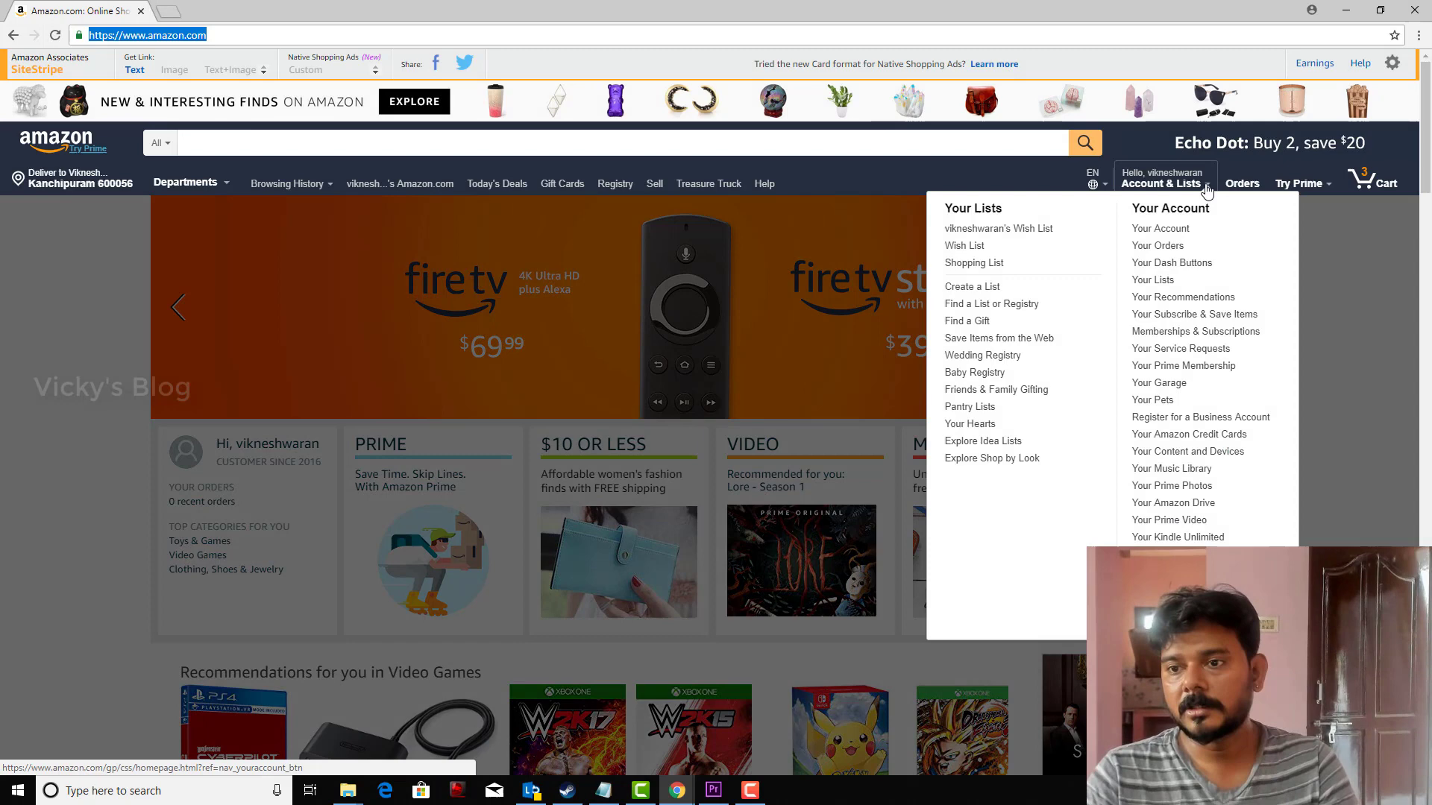
Step: Go to Your Content and Devices from the Account & Lists menu
left_click(1206, 188)
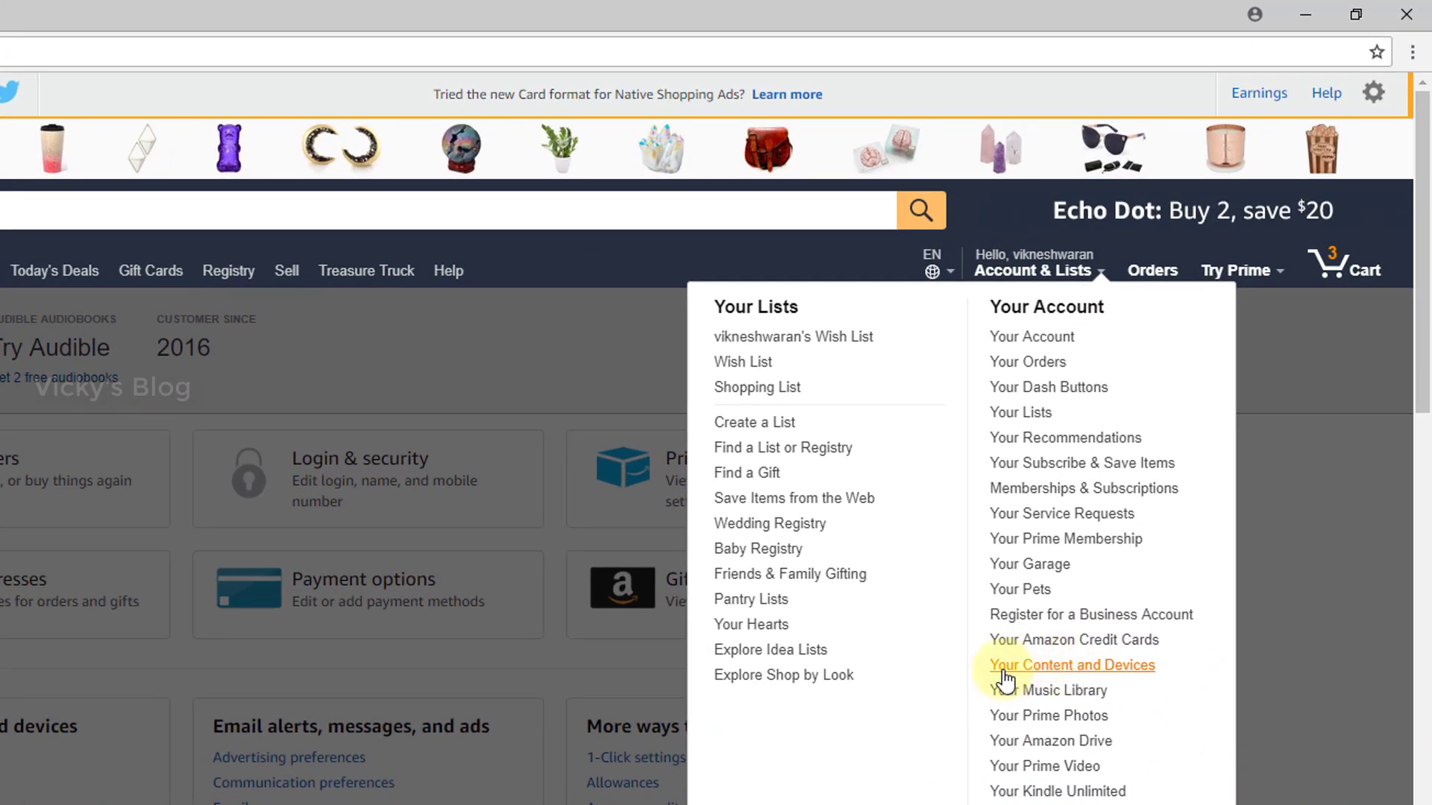
left_click(1119, 666)
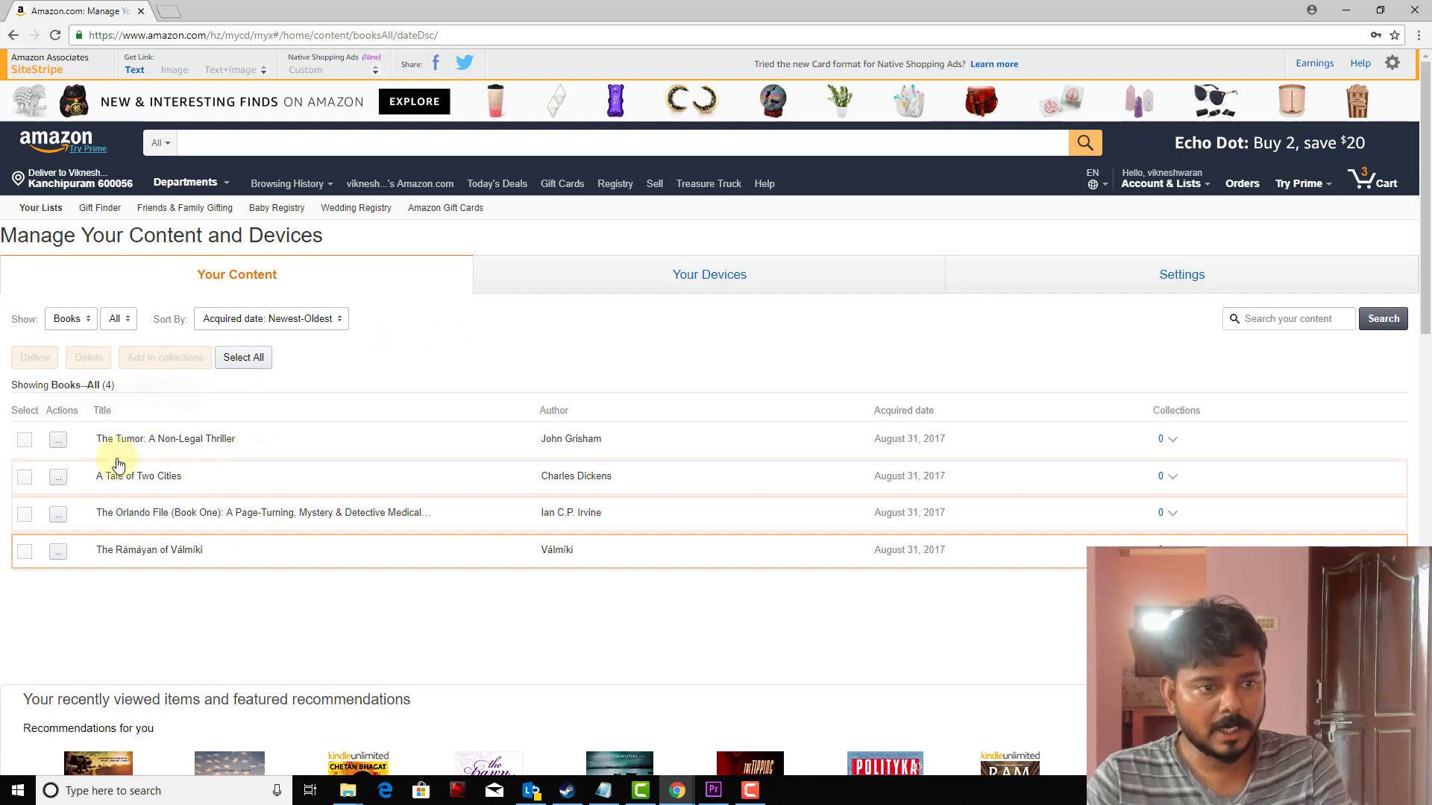
Step: Show Your Devices and select the Kindle Paperwhite's Send-to-Kindle e-mail address
left_click(670, 285)
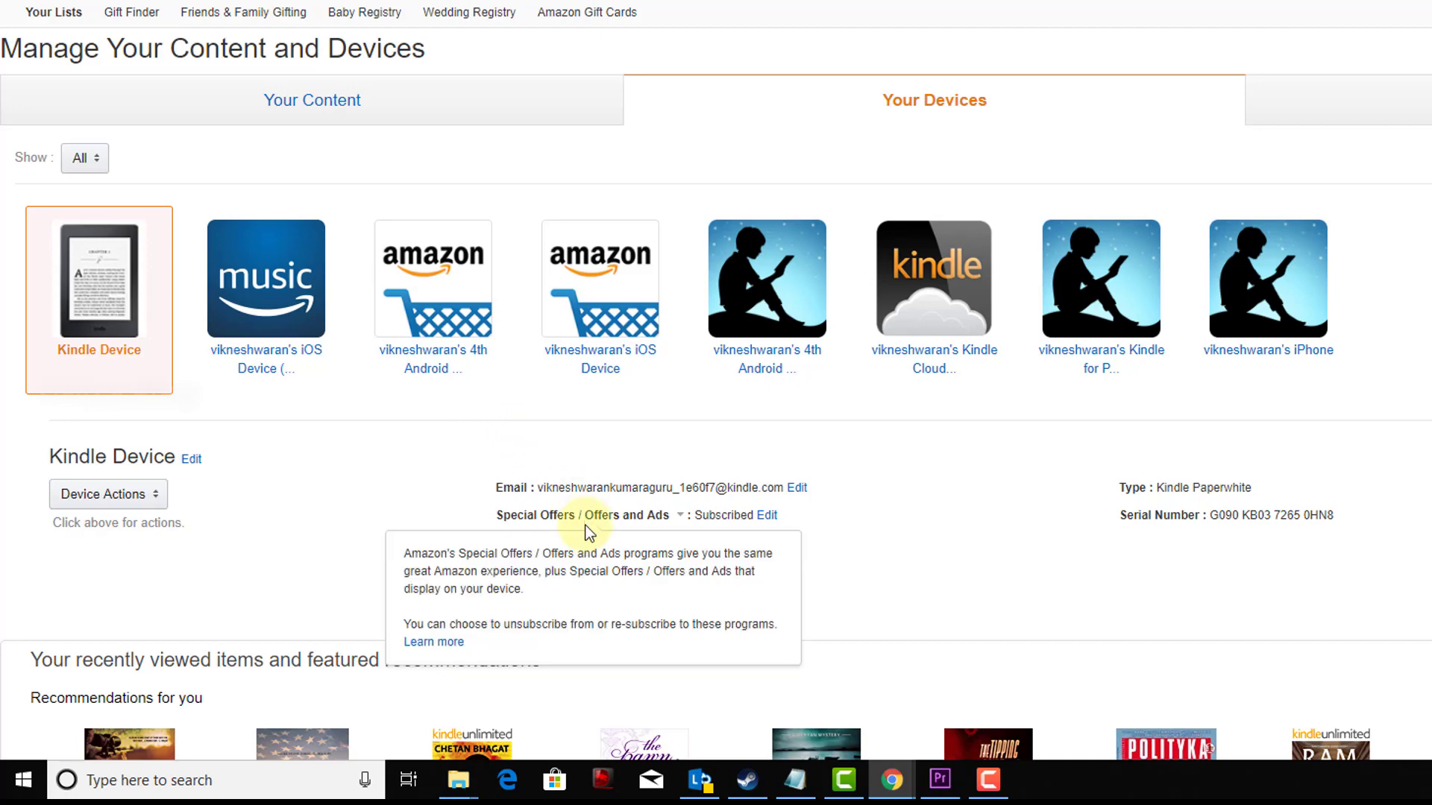
left_click_drag(539, 489, 760, 488)
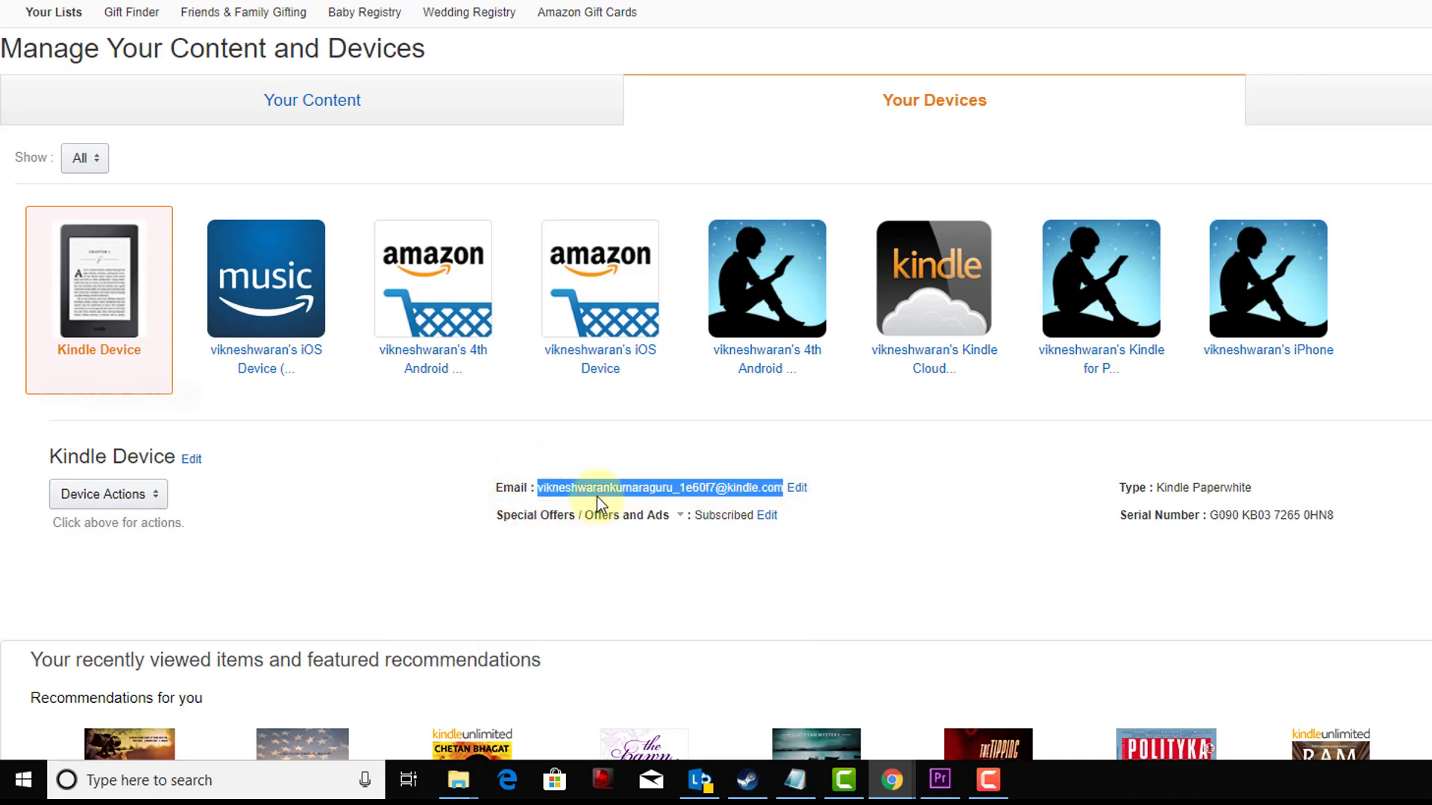
left_click(569, 496)
Step: Open the Send-to-Kindle address editor, cancel without changes, and reselect the address
left_click(796, 489)
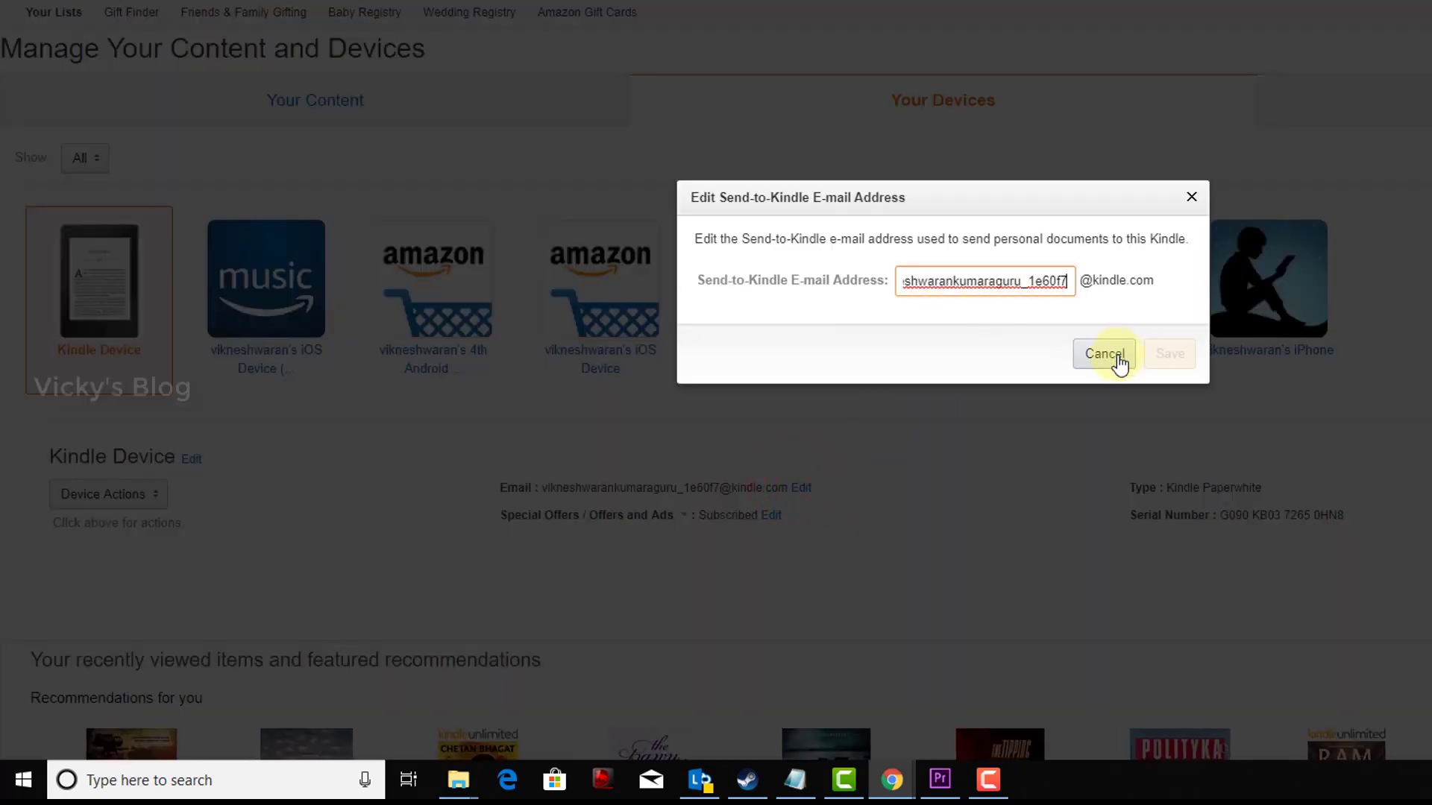
key("ctrl+a")
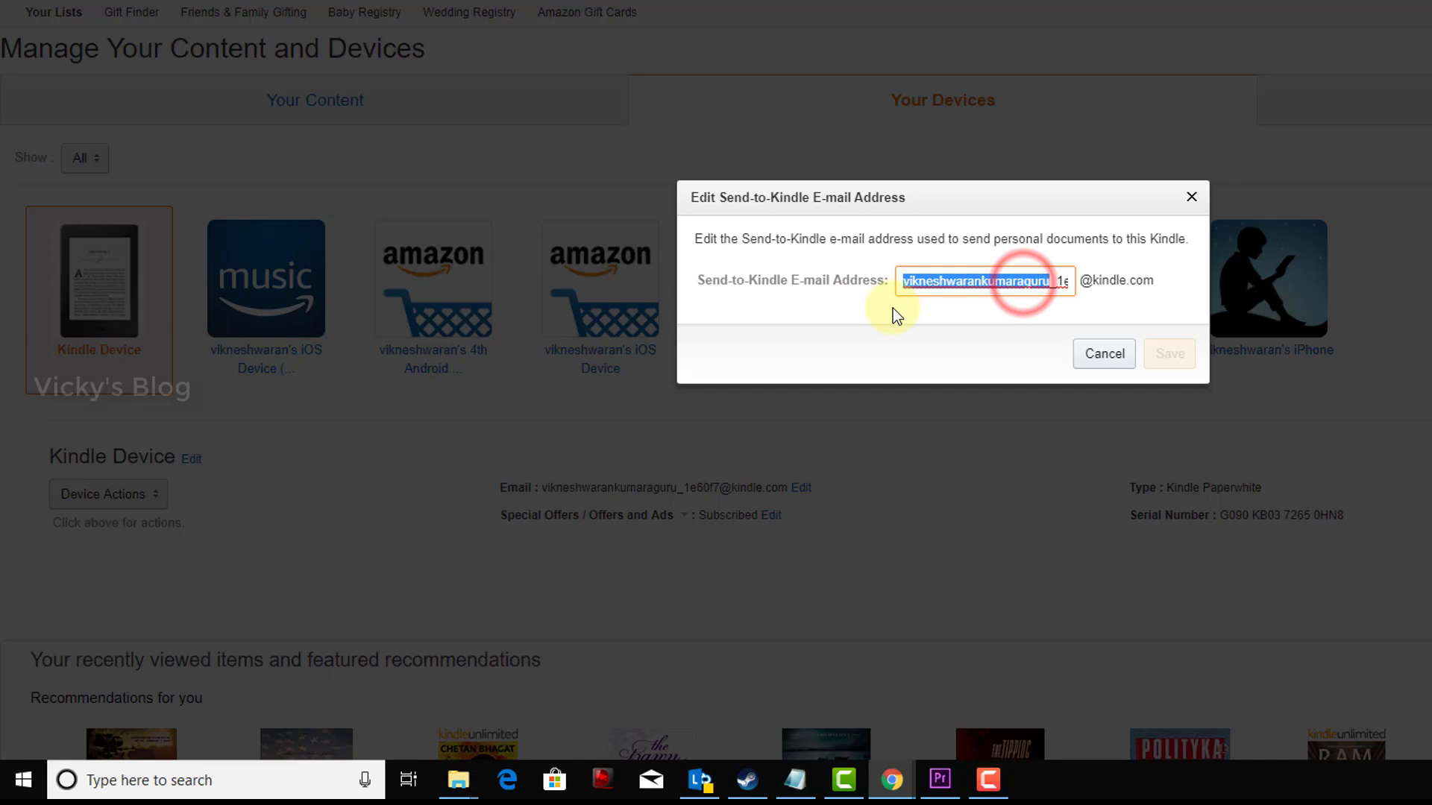
left_click(1103, 354)
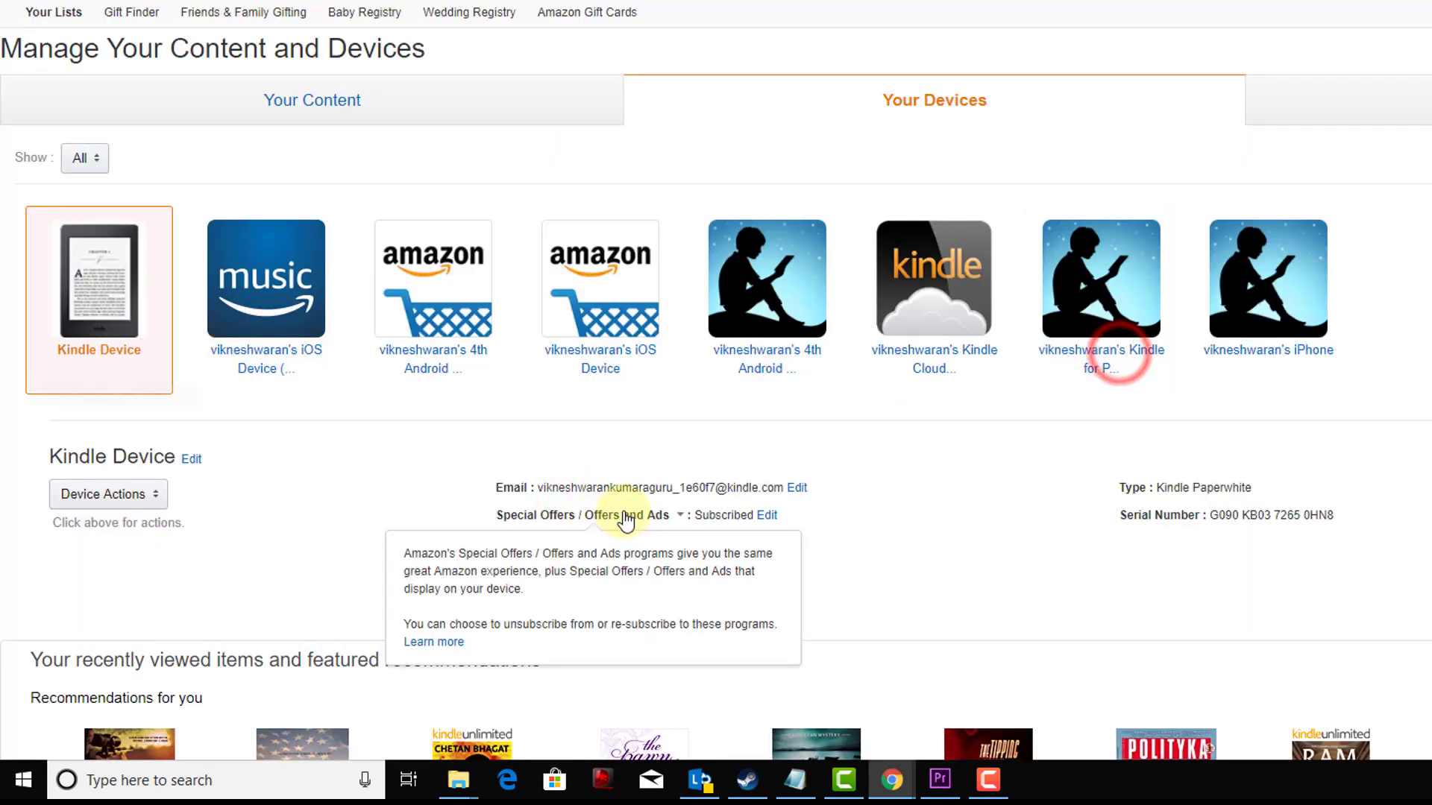
left_click_drag(542, 488, 777, 491)
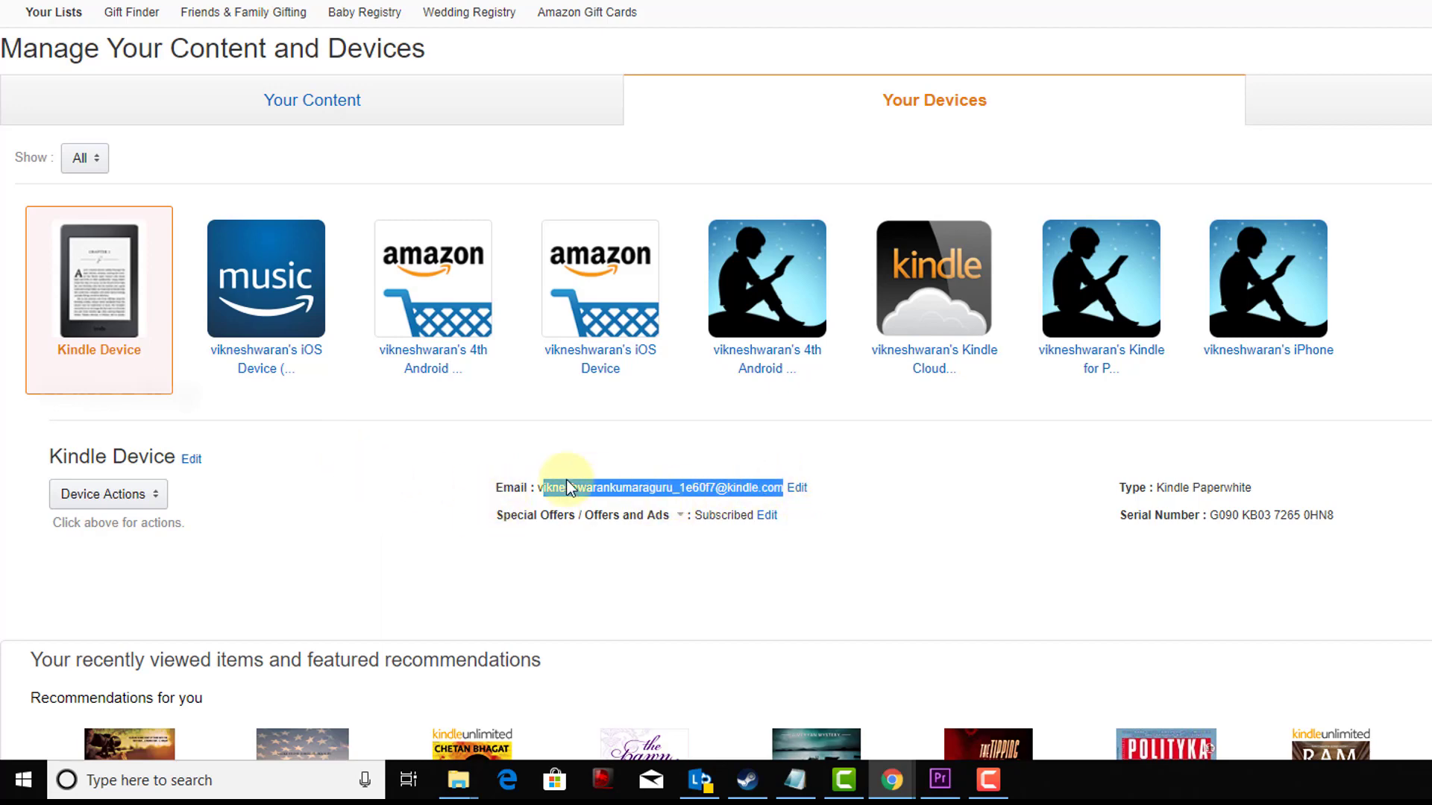
left_click_drag(534, 489, 816, 500)
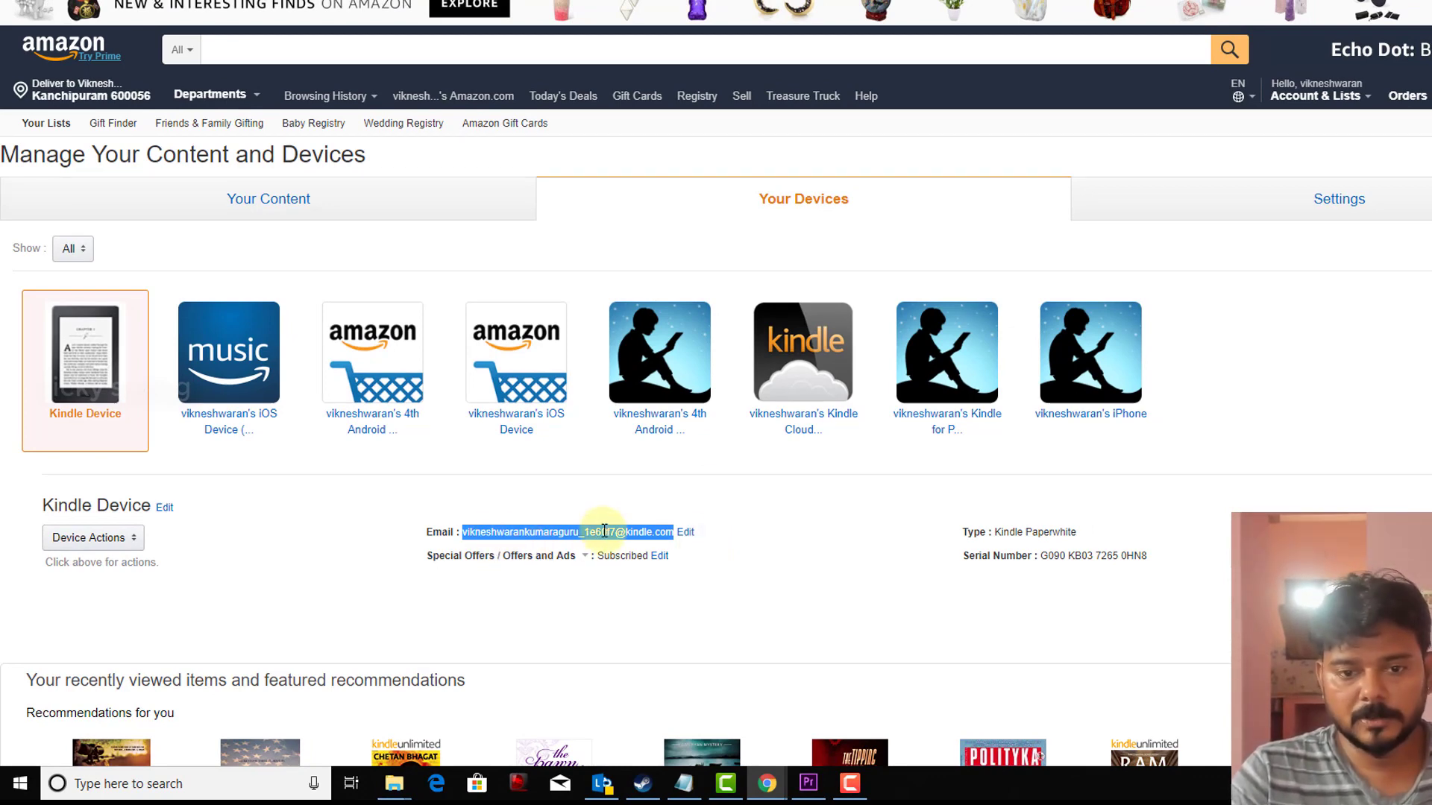
Step: Expand Personal Document Settings and review the two approved sender addresses
left_click(1343, 202)
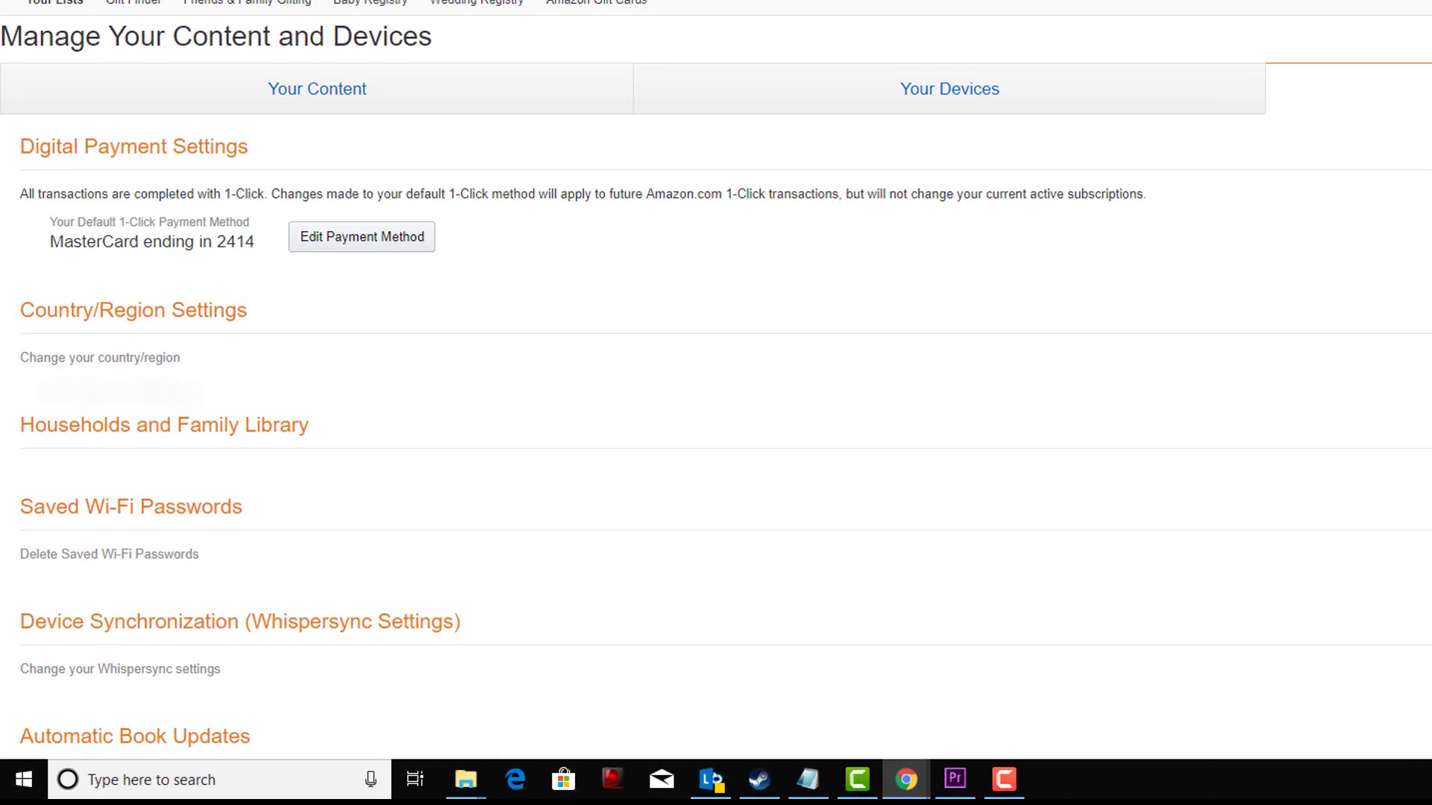
scroll(494, 240, "down", 10)
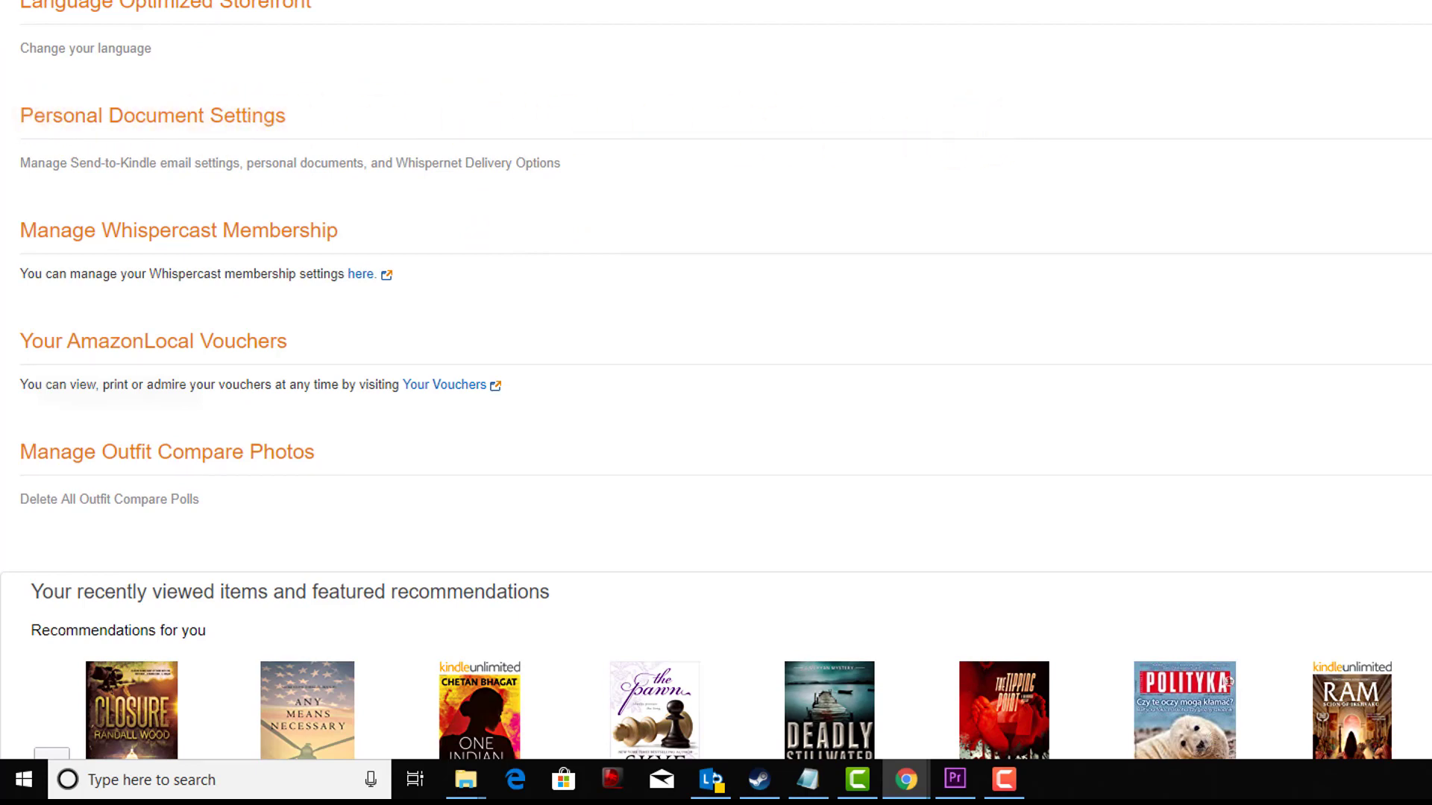
left_click(152, 116)
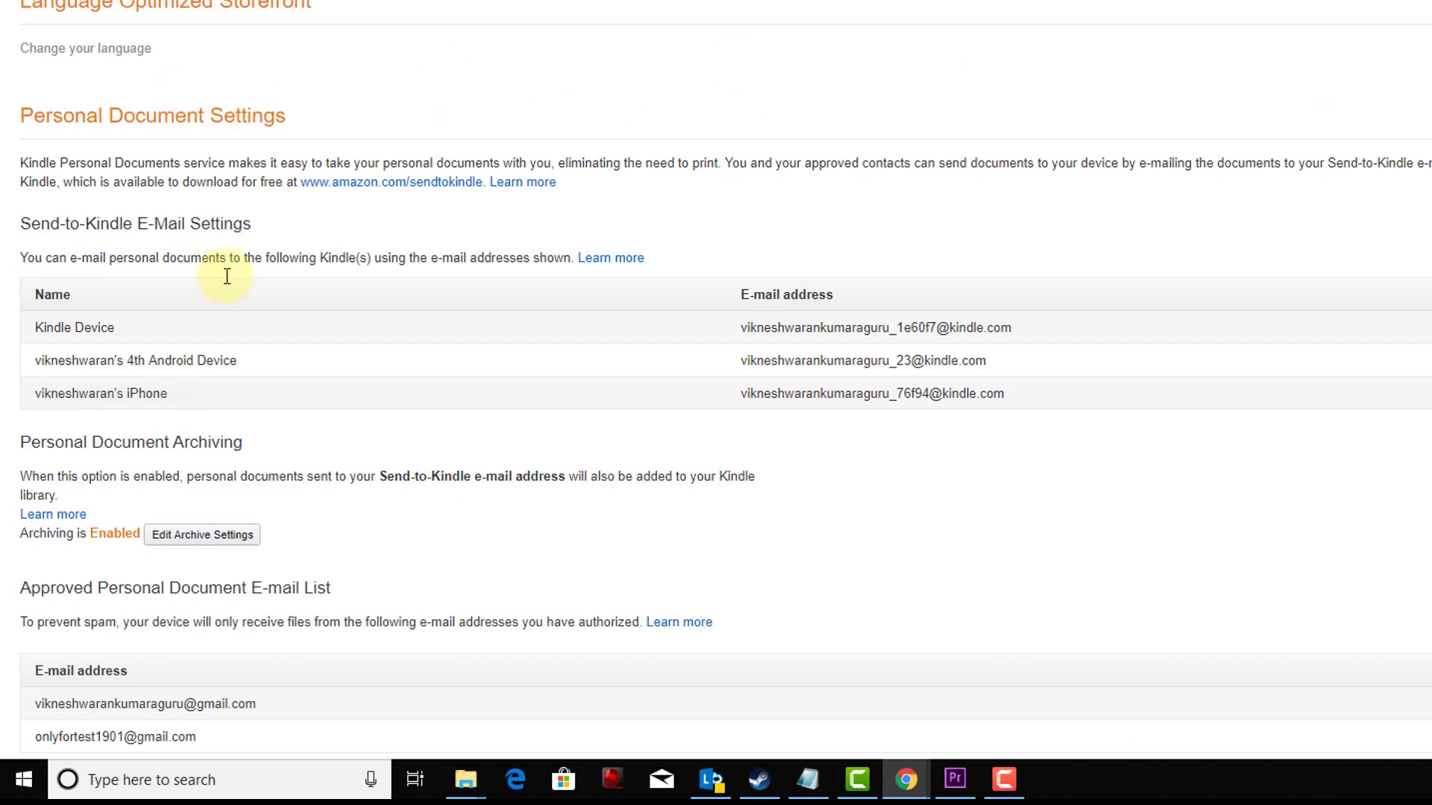
scroll(522, 521, "down", 3)
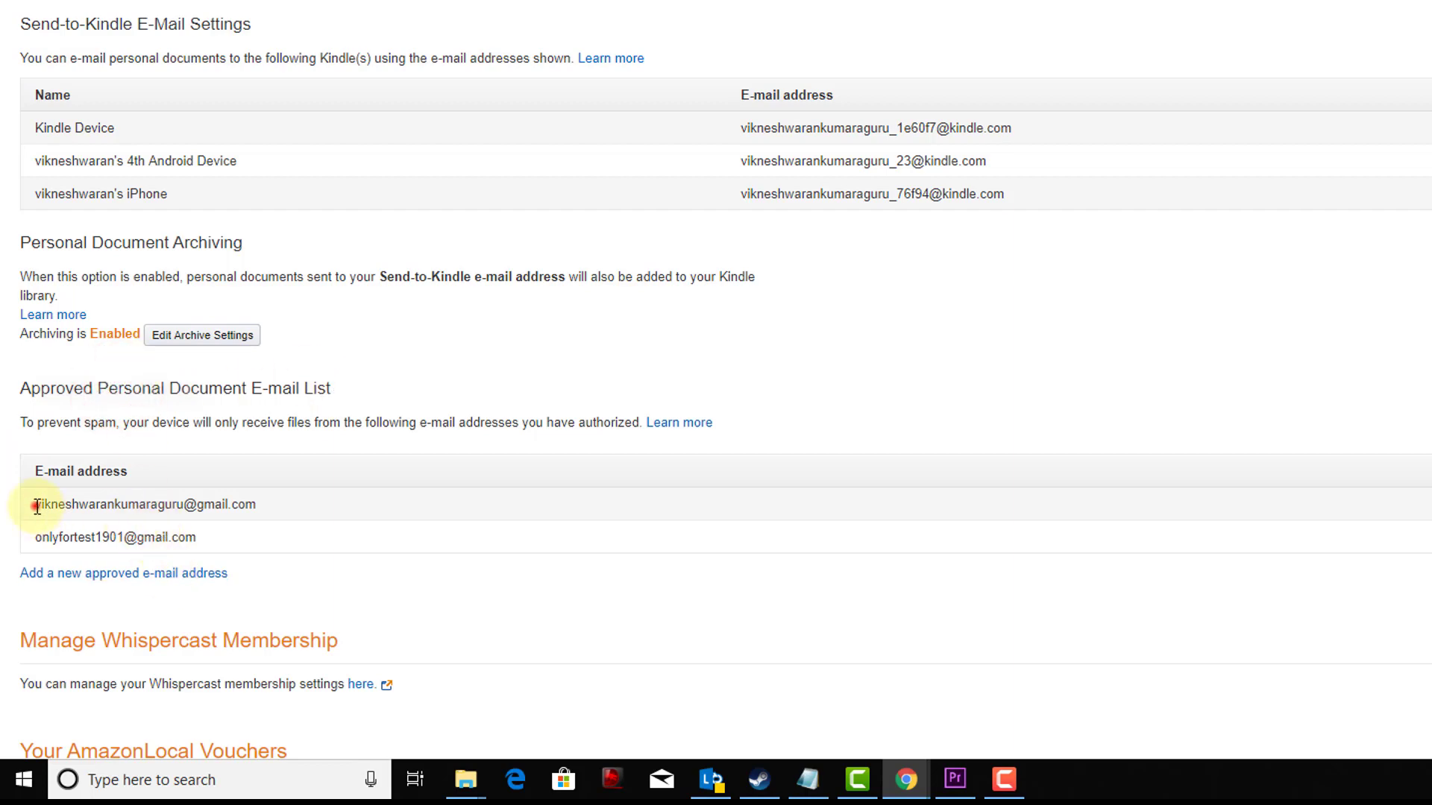
left_click_drag(36, 505, 367, 522)
left_click_drag(38, 537, 229, 553)
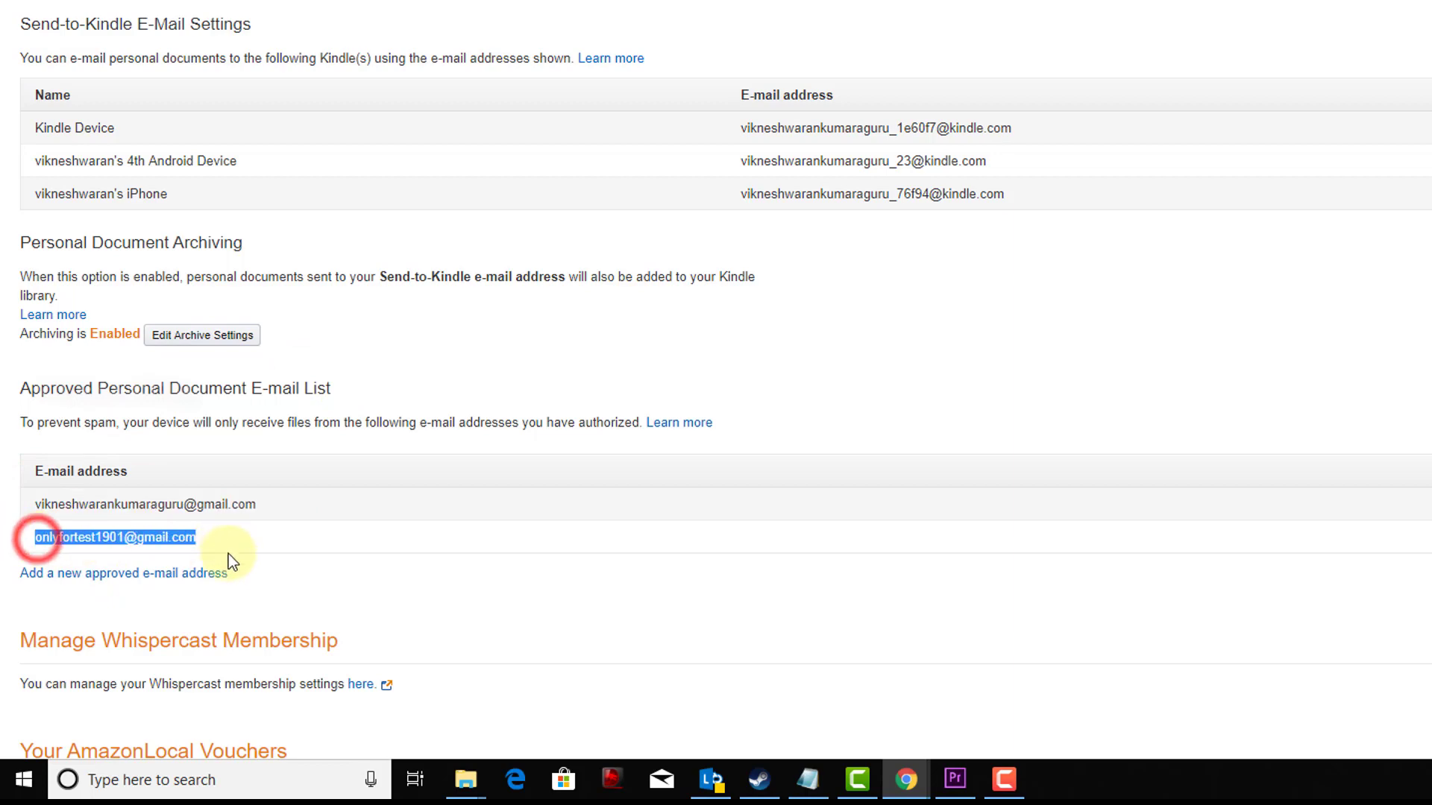
Step: Add a test approved sender address, then delete it again
left_click(144, 574)
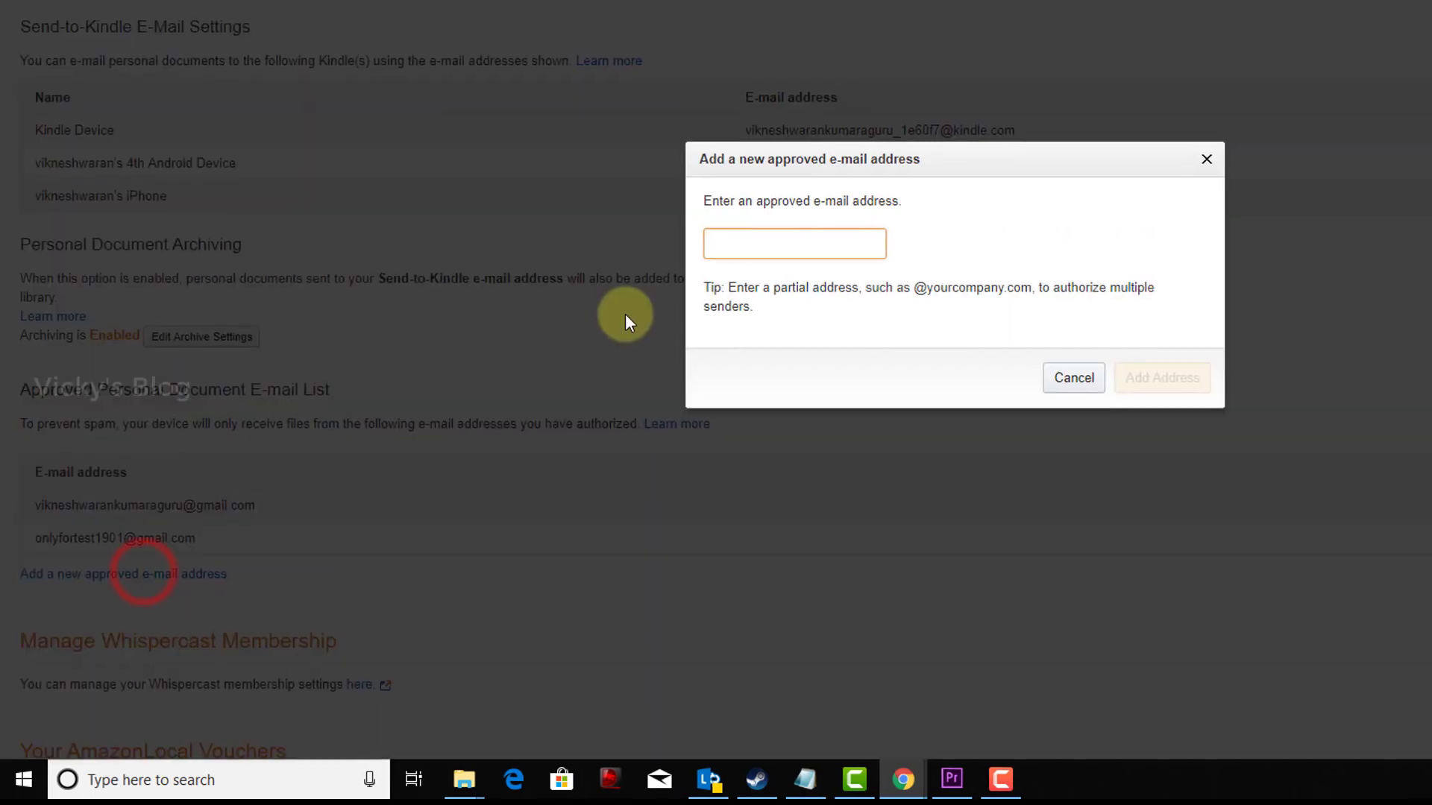
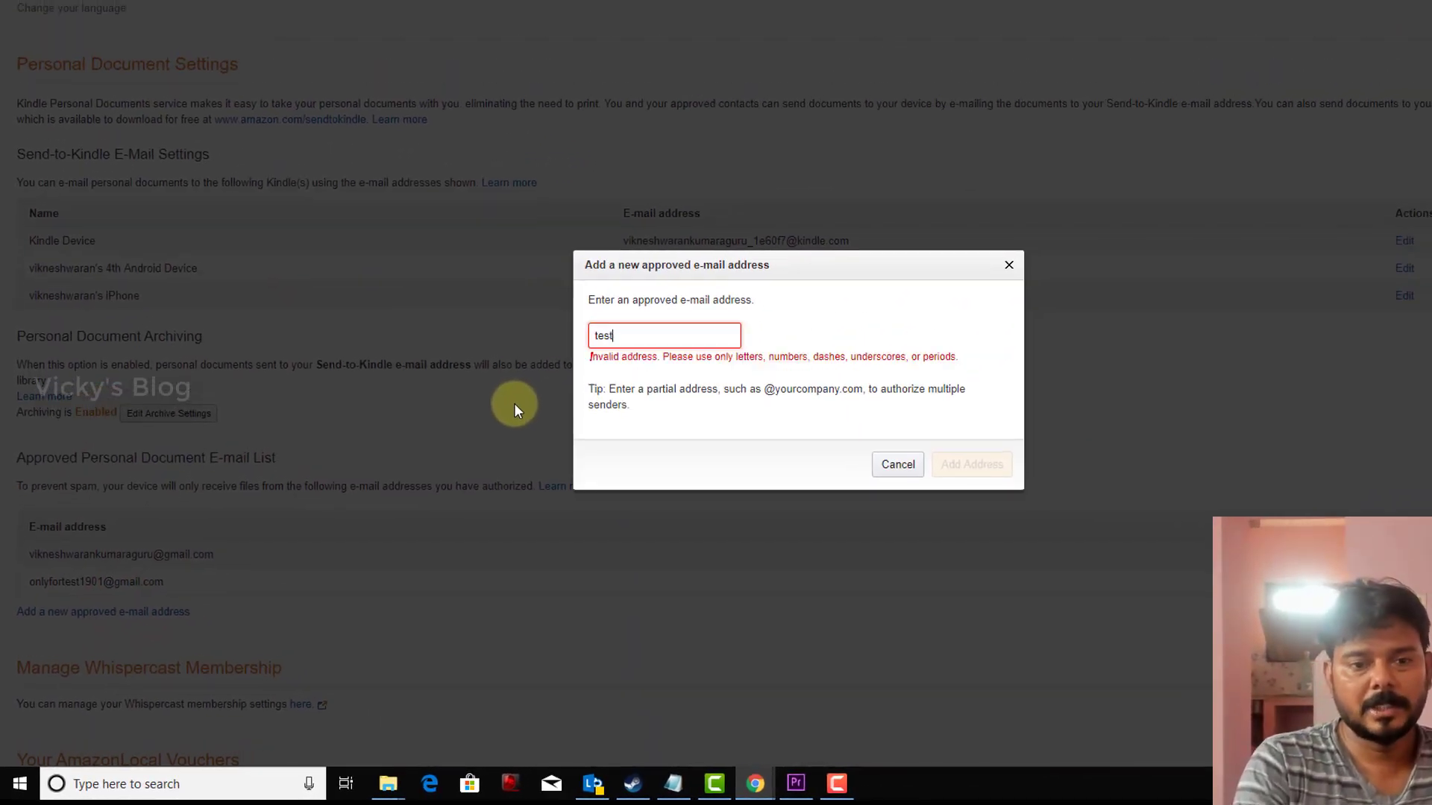
key("Return")
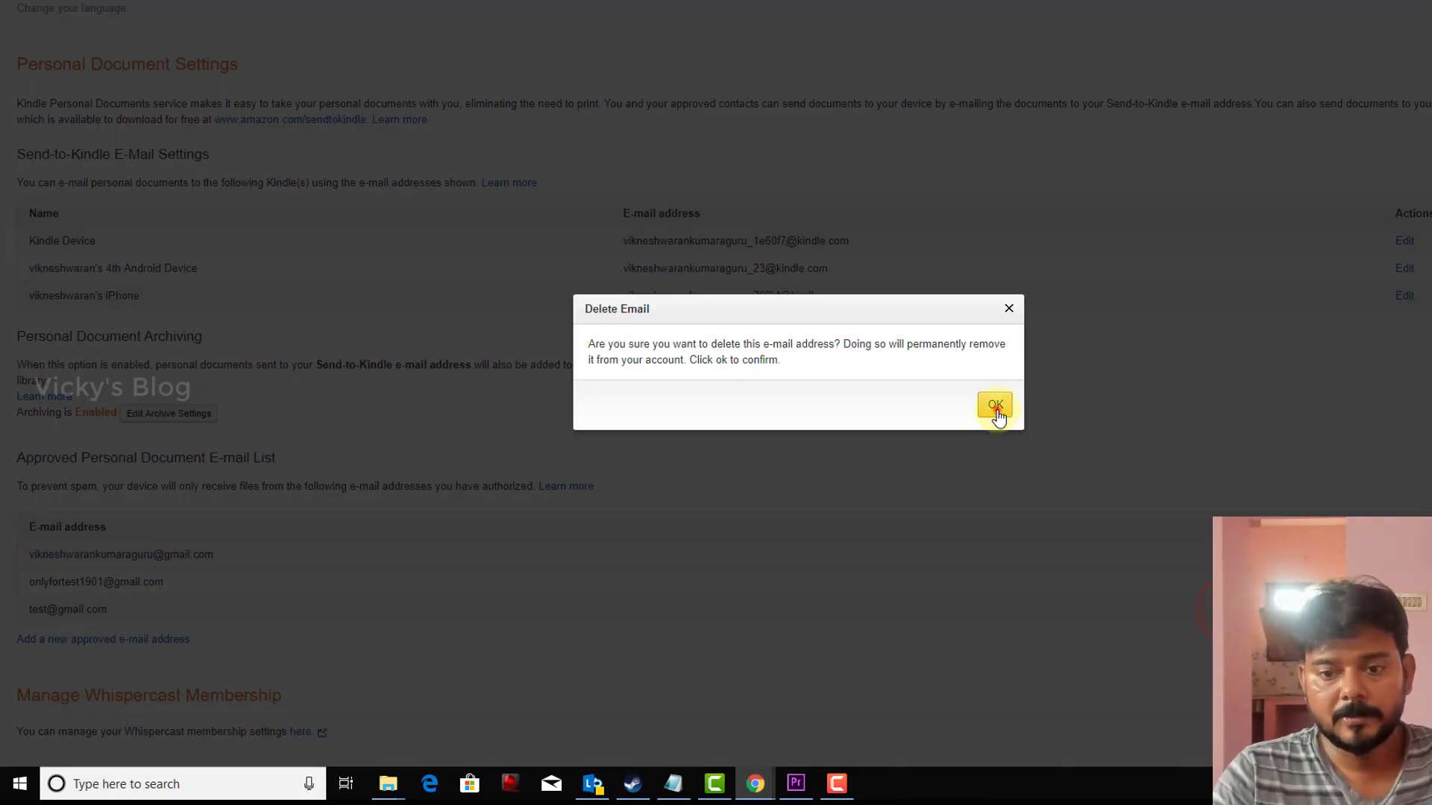
left_click(996, 409)
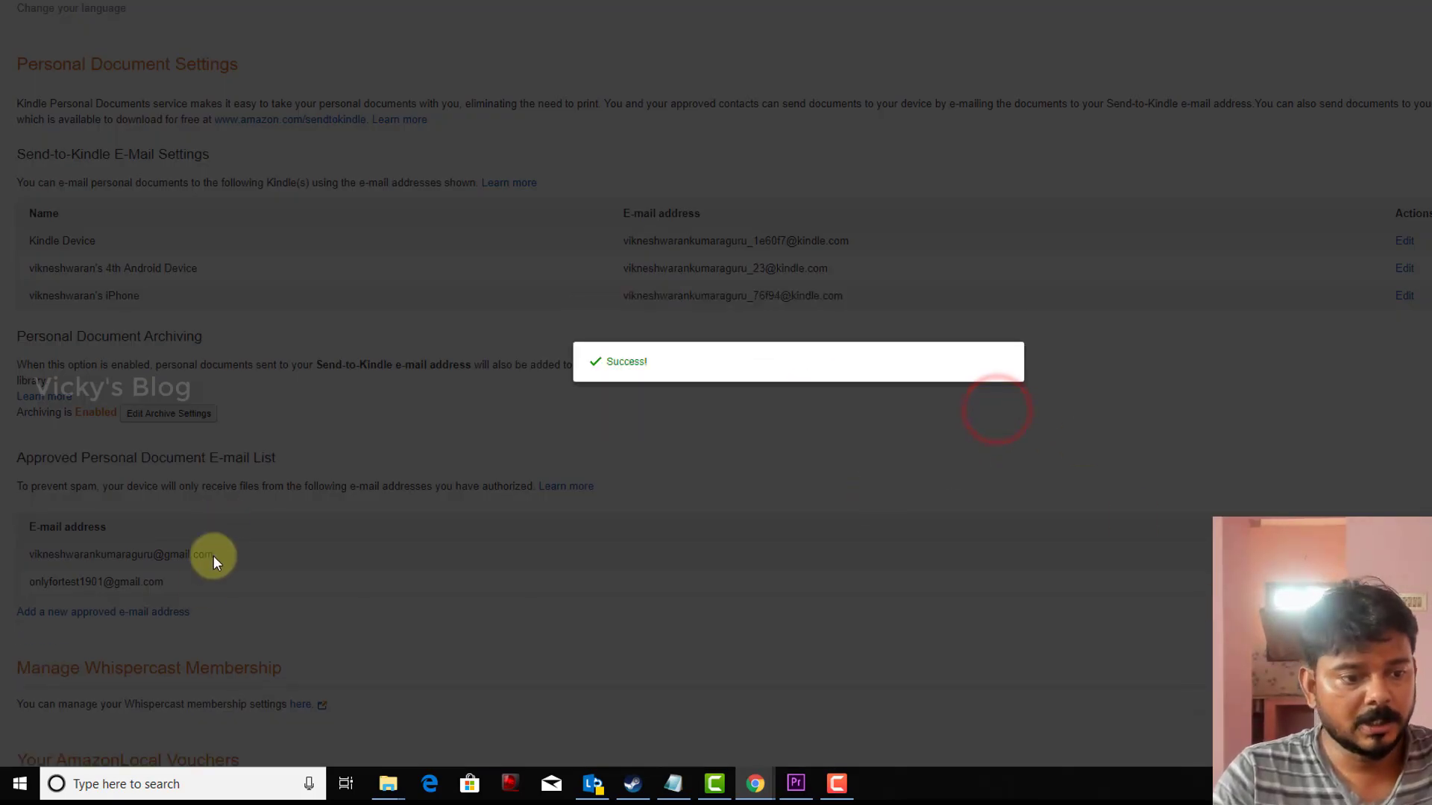
left_click(194, 588)
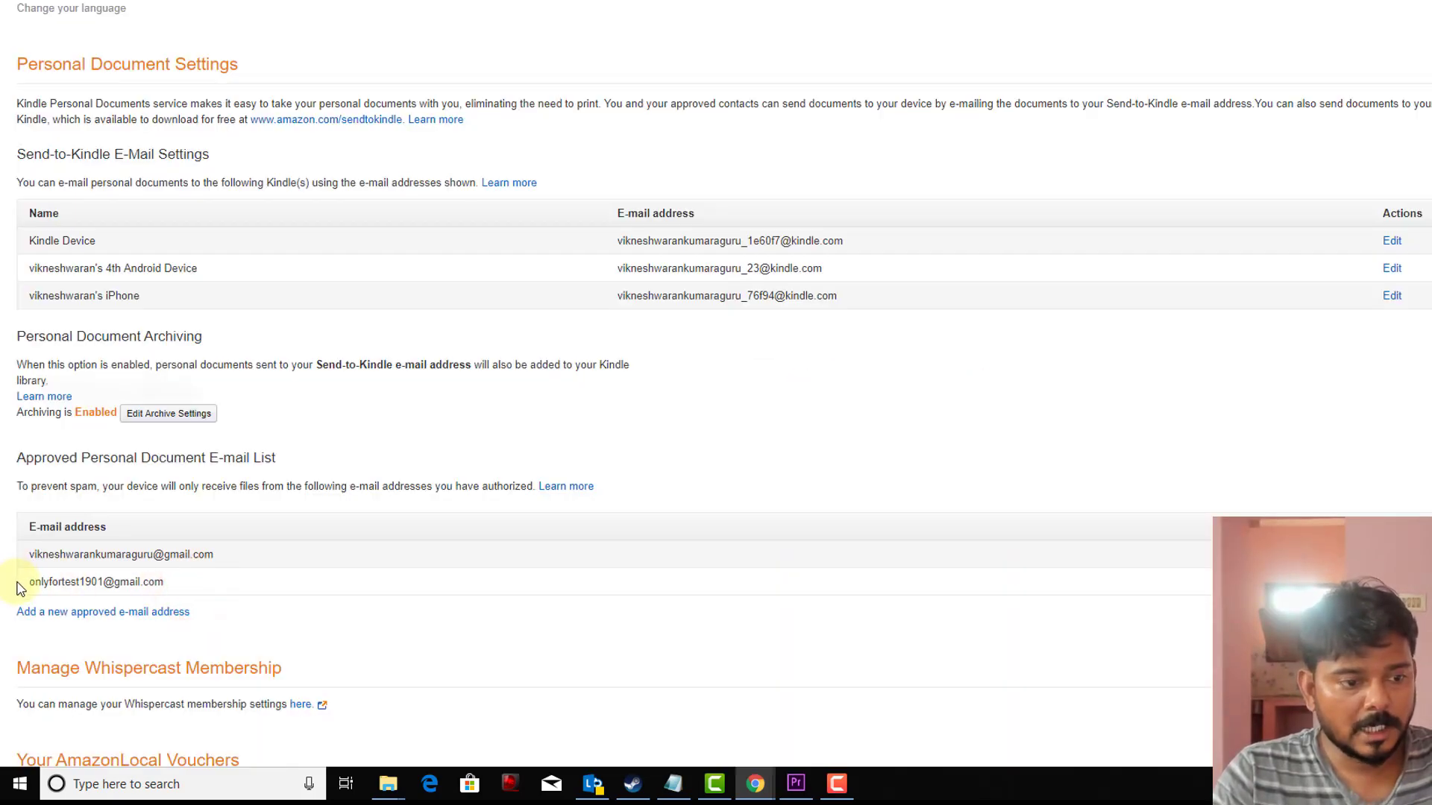
left_click_drag(30, 580, 175, 587)
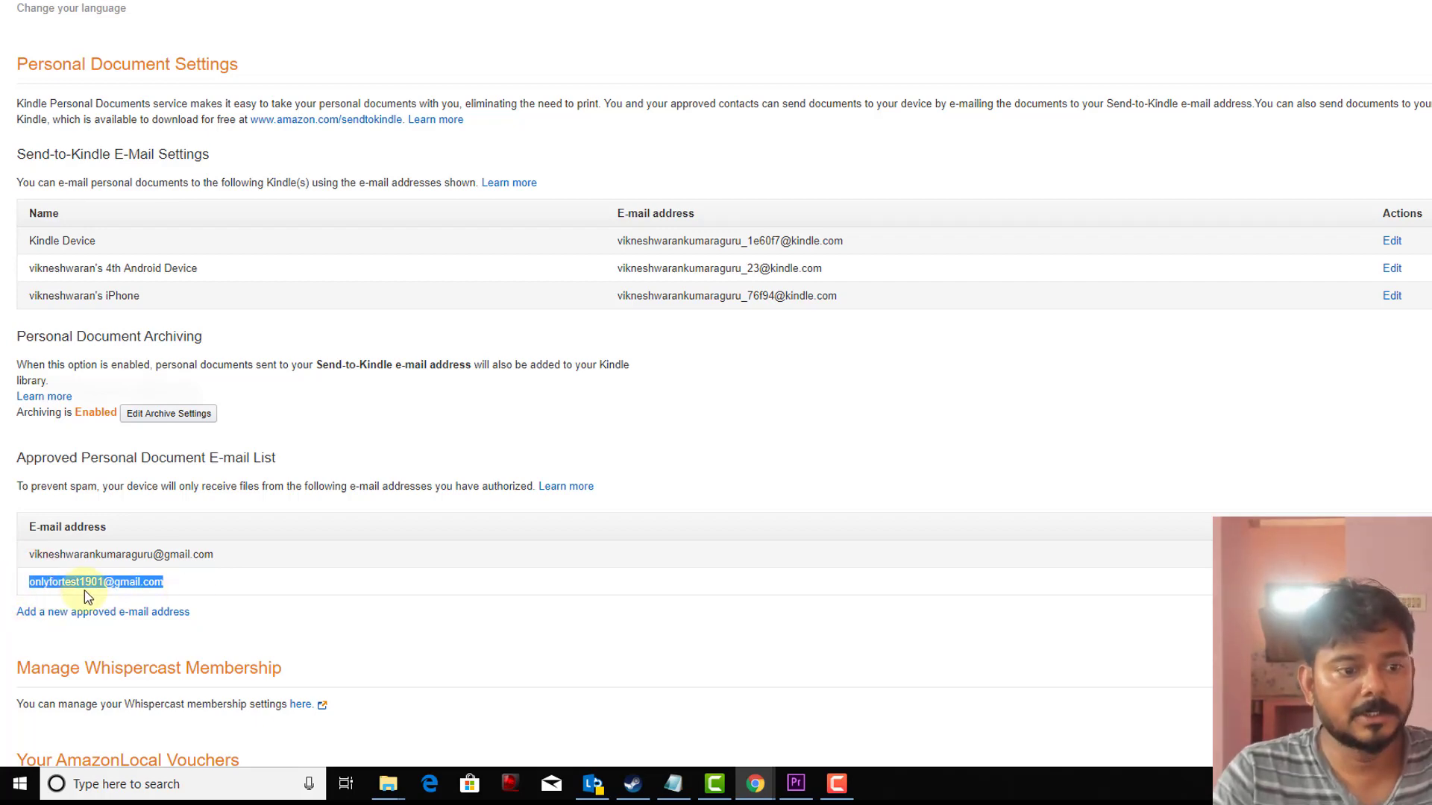
scroll(86, 597, "up", 4)
scroll(185, 545, "up", 4)
Step: Back on the device list, select the Kindle's e-mail address and open Gmail in a new tab
left_click(799, 217)
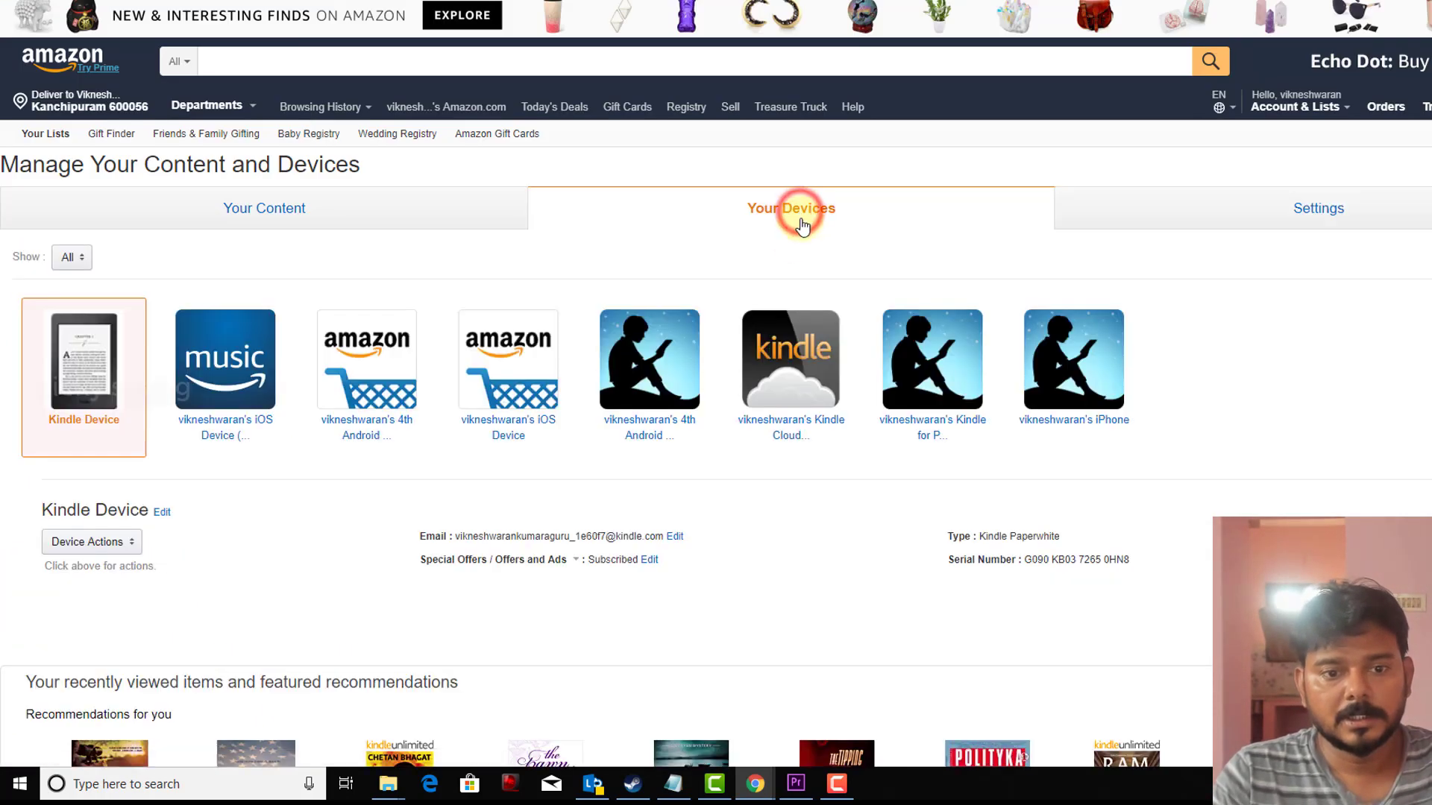
left_click_drag(457, 541, 623, 534)
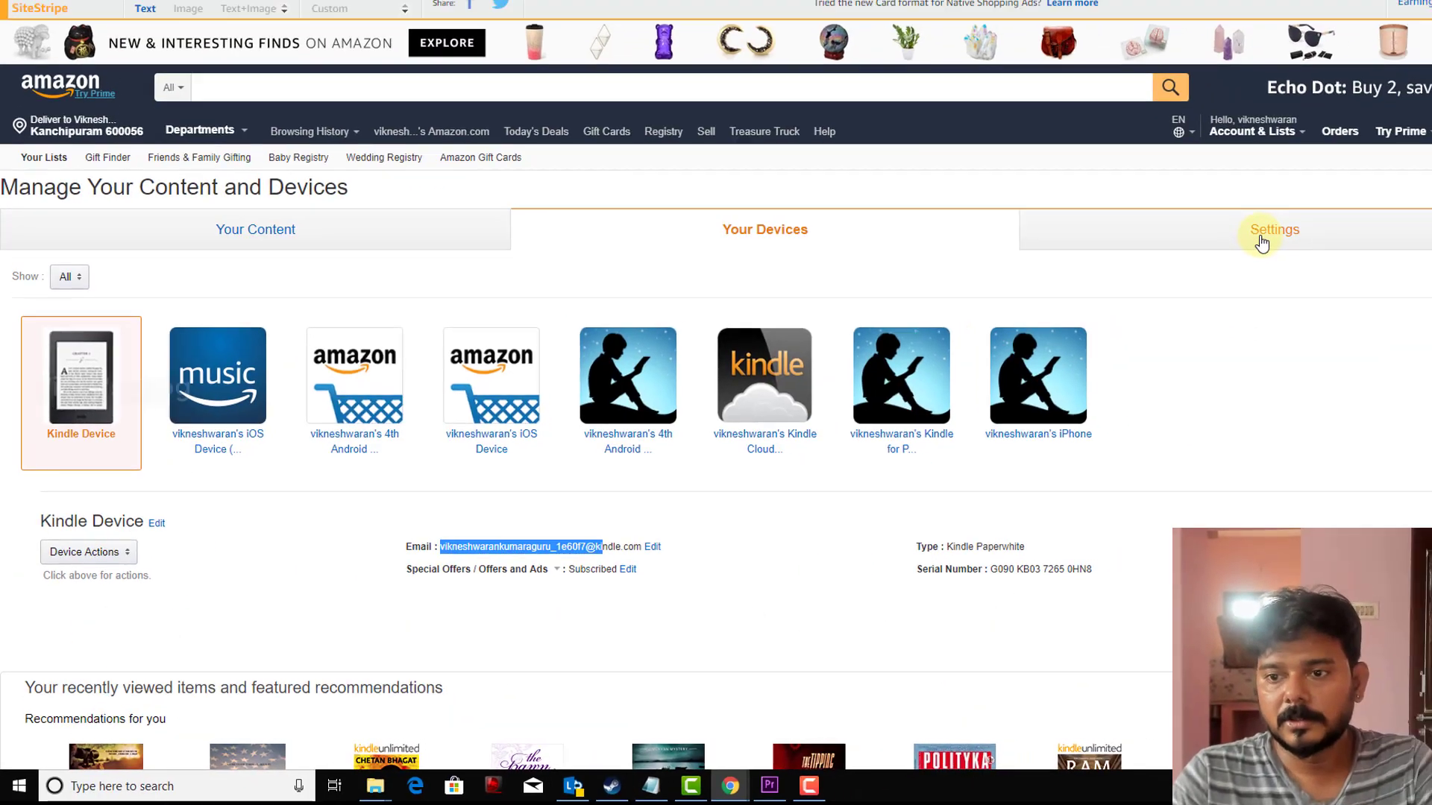
left_click(167, 10)
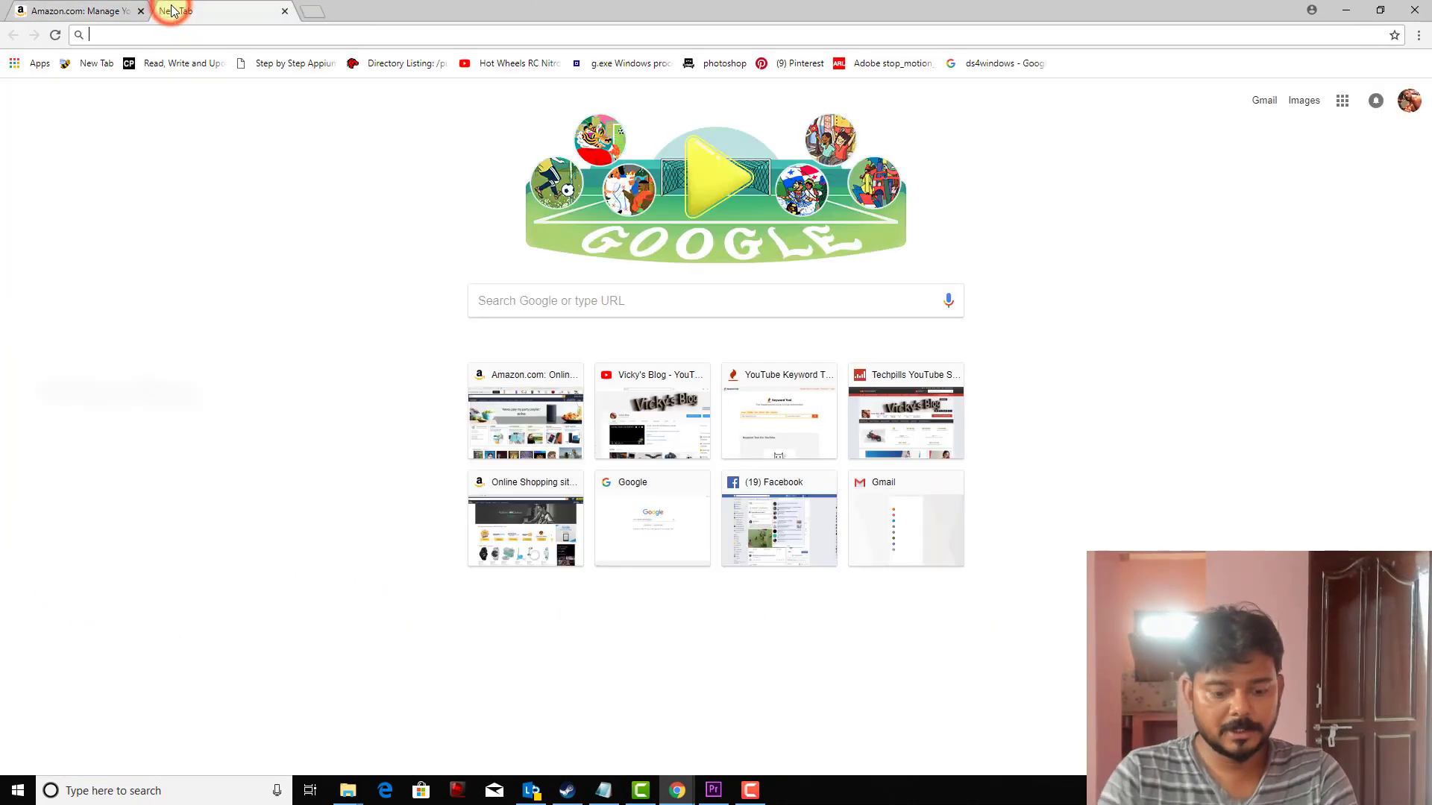
type("gmail.com")
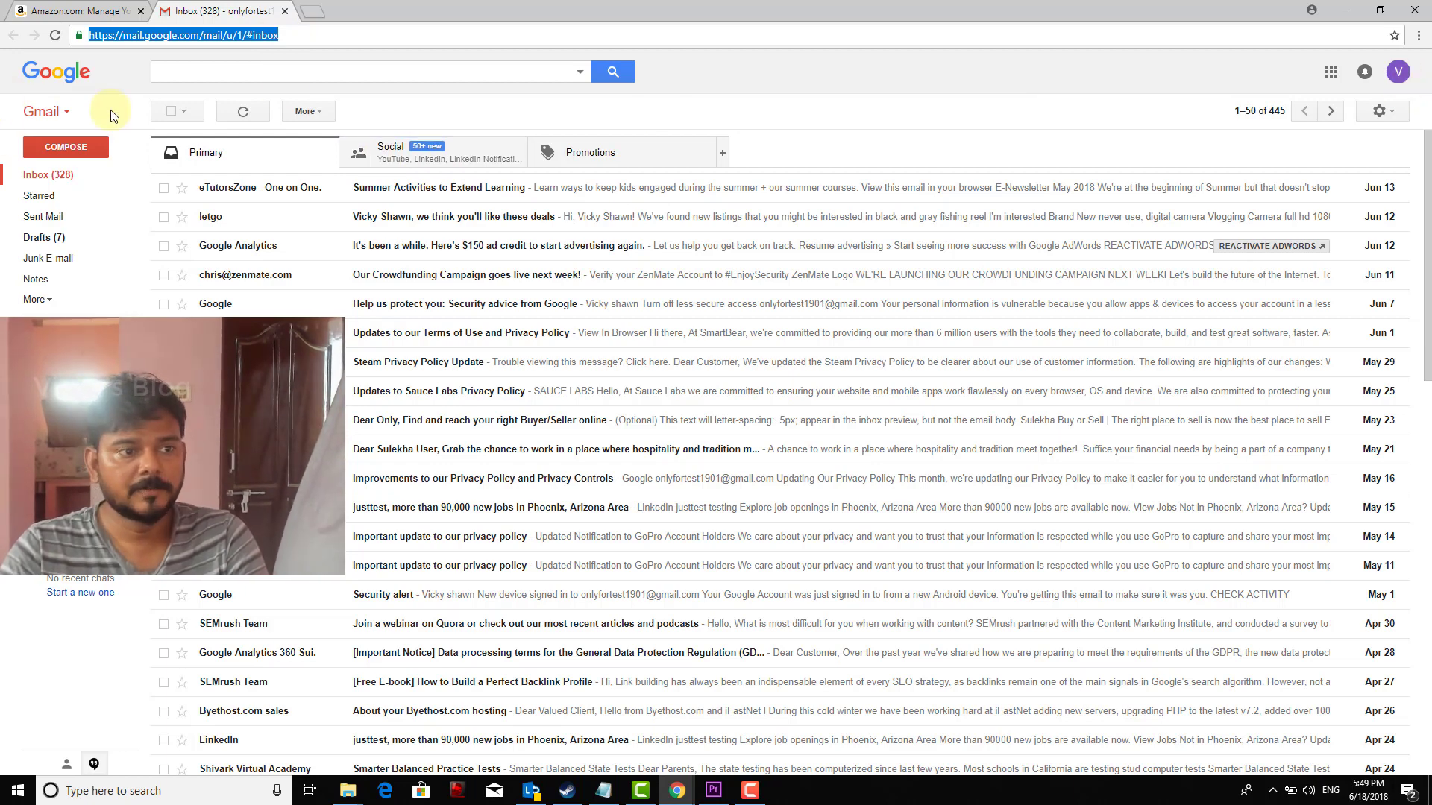
Step: Start a new Gmail message and copy the Kindle's address from Amazon's Your Devices page
left_click(92, 150)
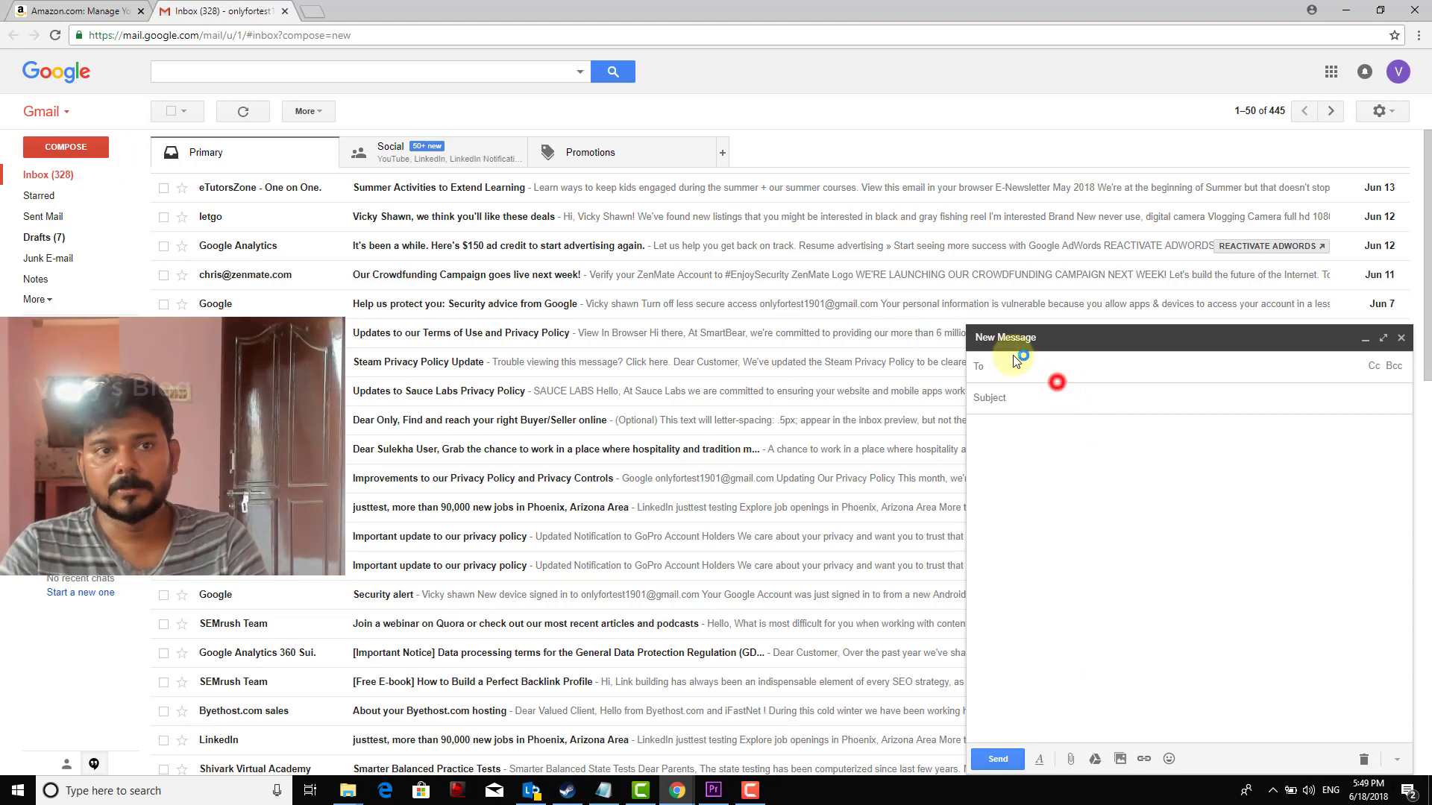
left_click(73, 12)
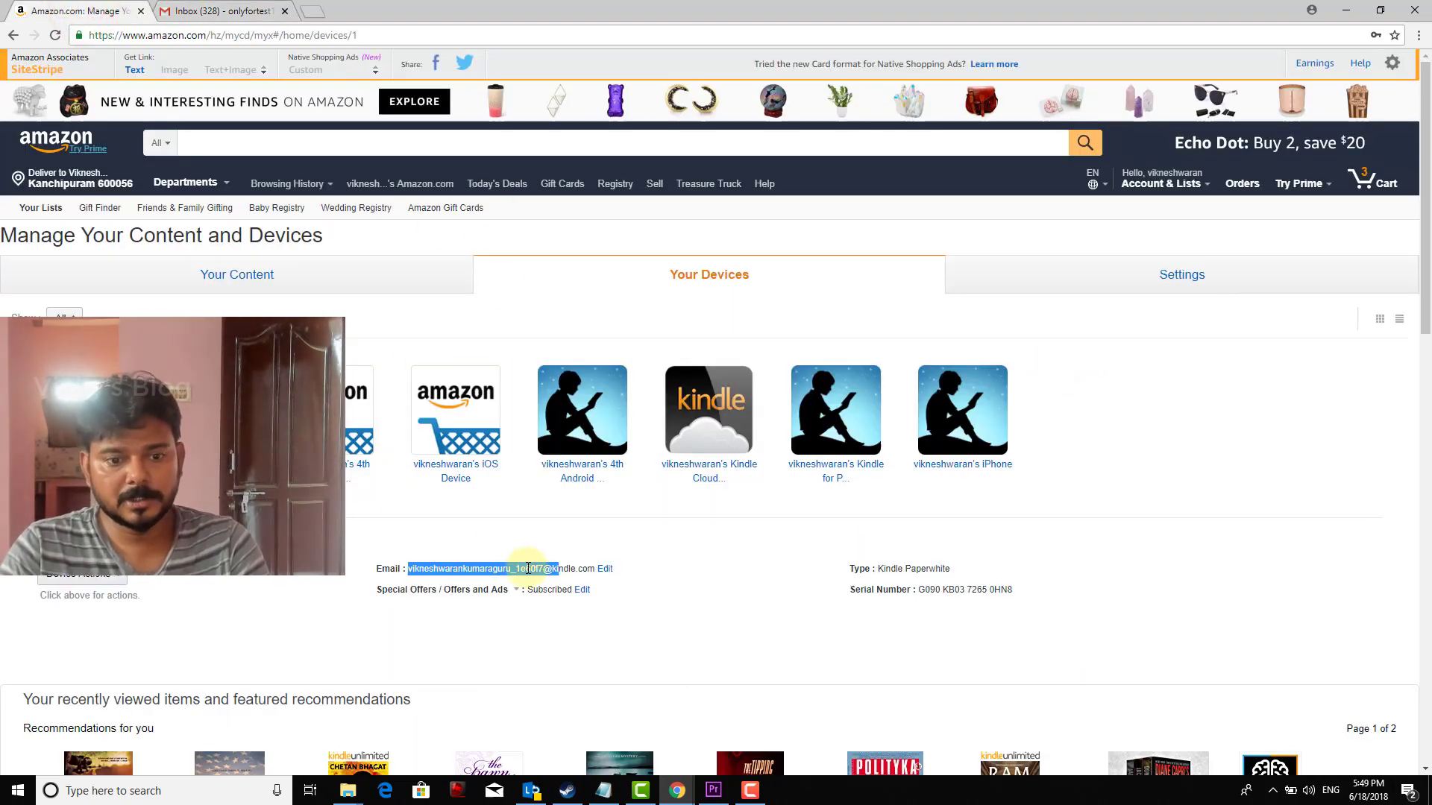
right_click(525, 567)
left_click(562, 567)
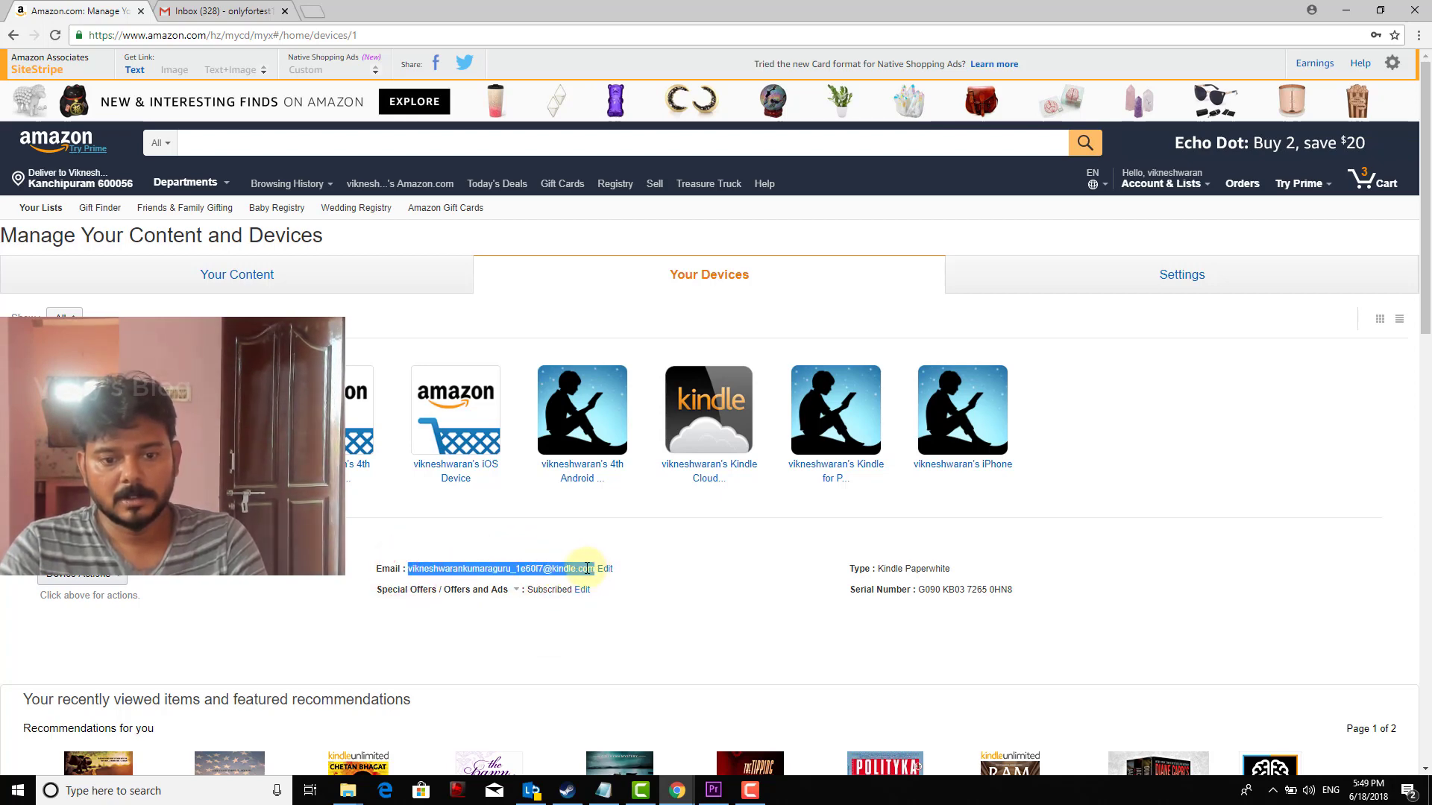
right_click(590, 569)
left_click(617, 580)
Step: Paste the Kindle's kindle.com address into the message's To field
left_click(226, 11)
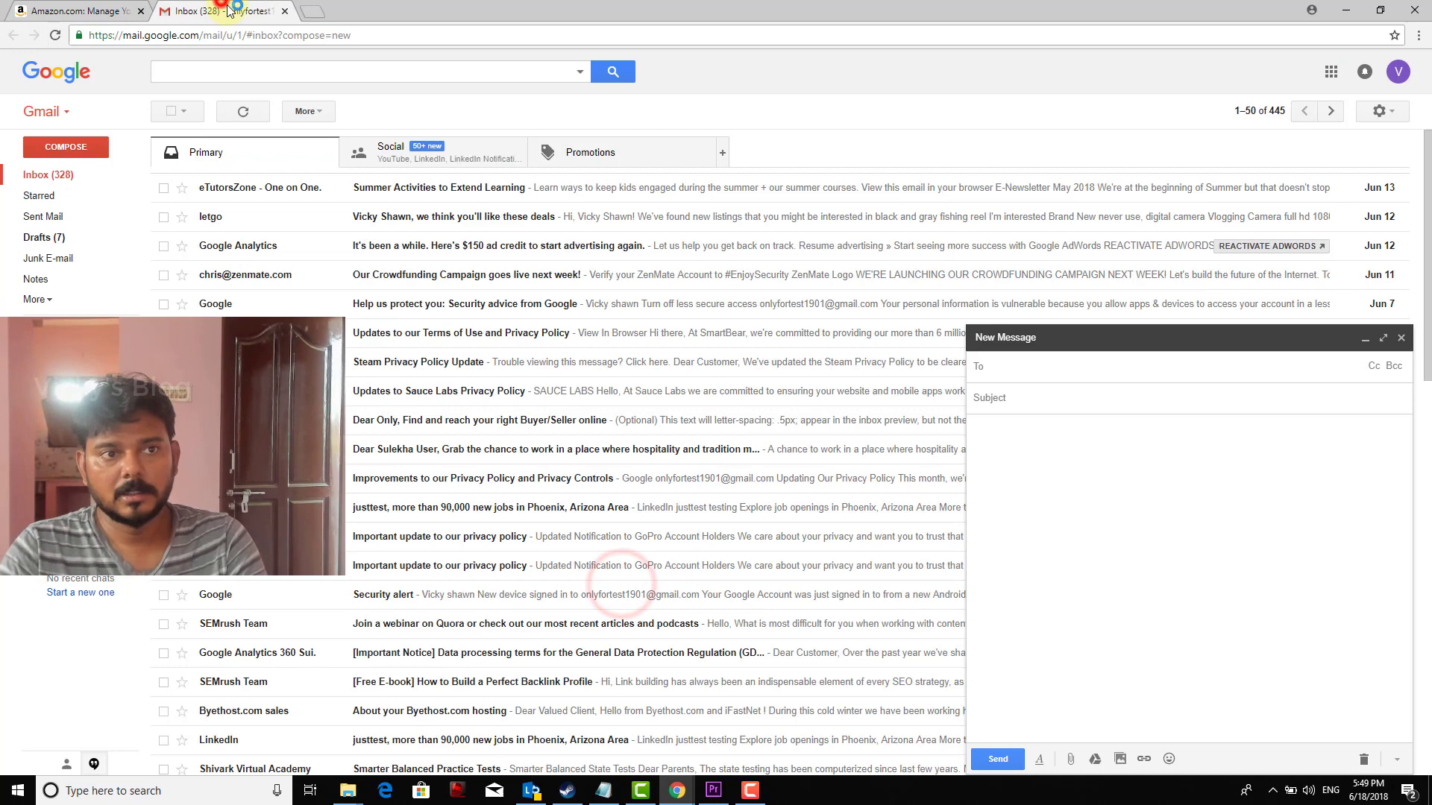
right_click(1011, 375)
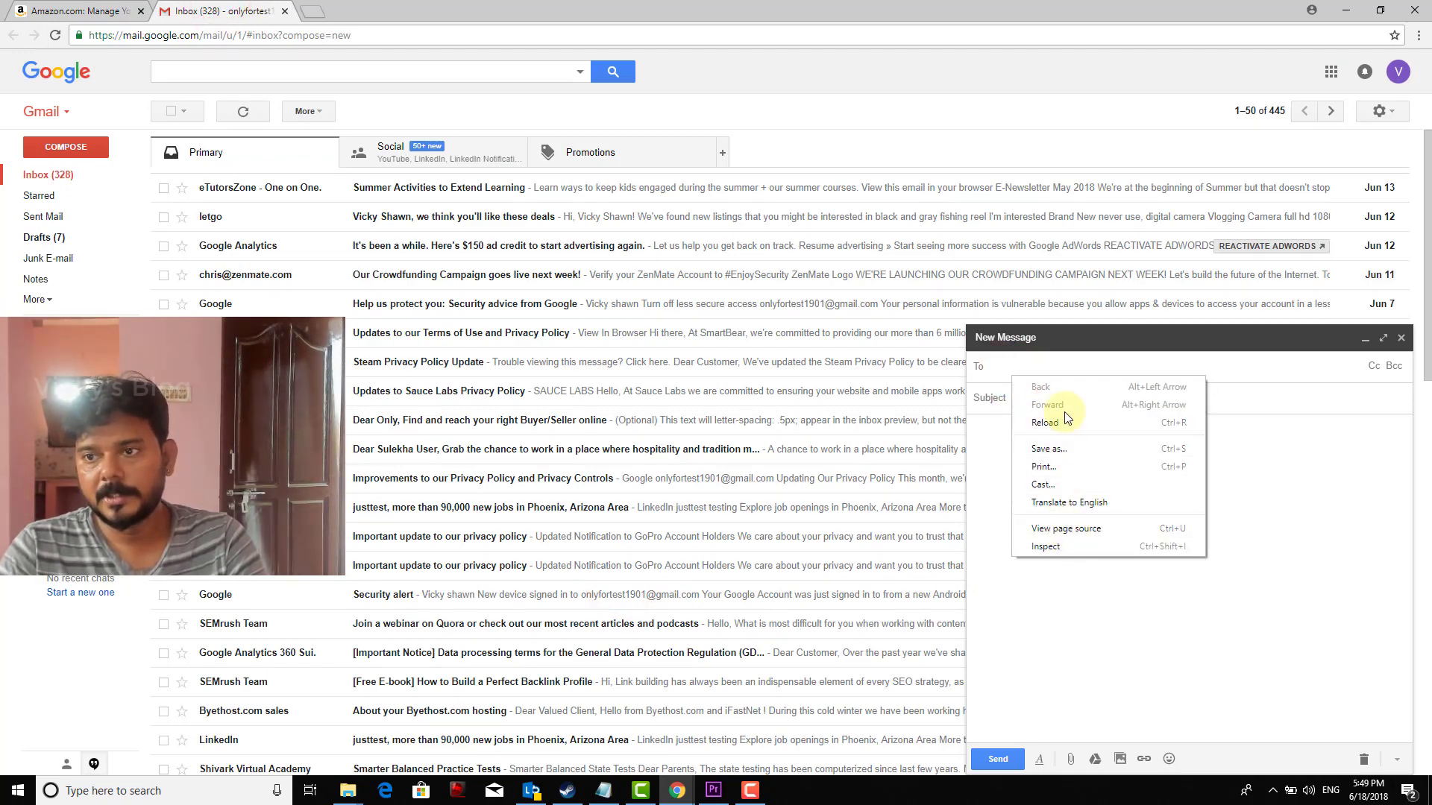
left_click(992, 370)
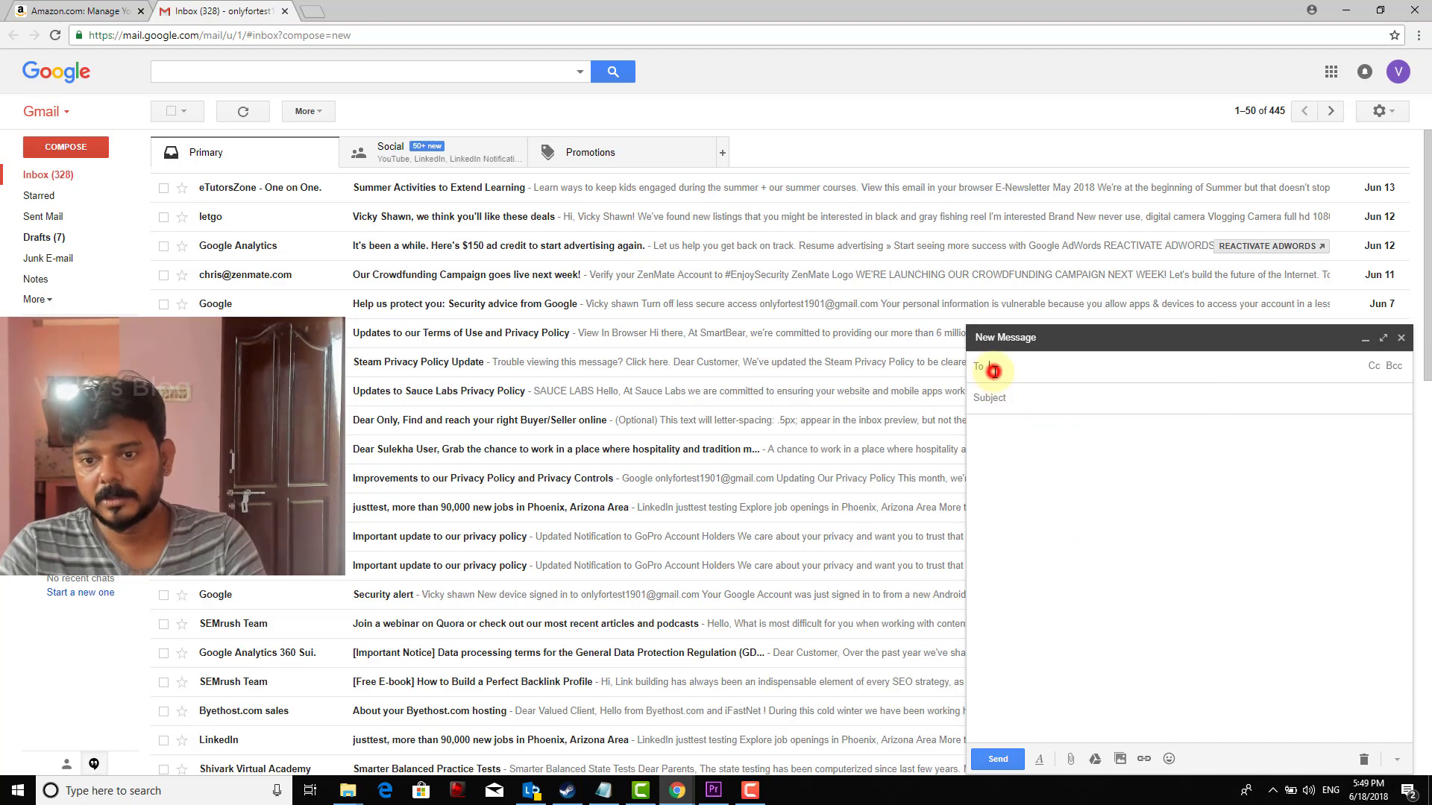
right_click(994, 371)
left_click(1052, 463)
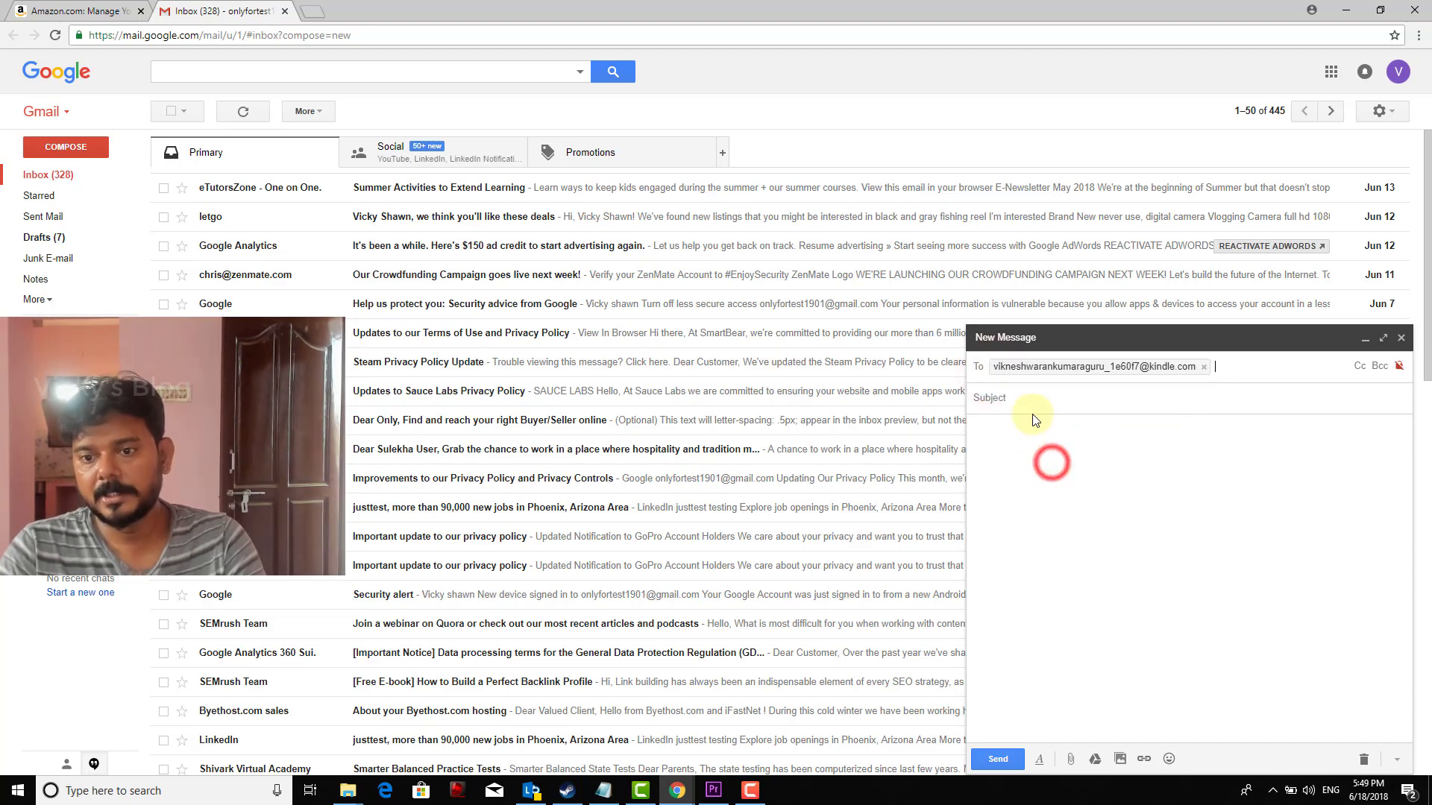
left_click(1029, 397)
type("Te")
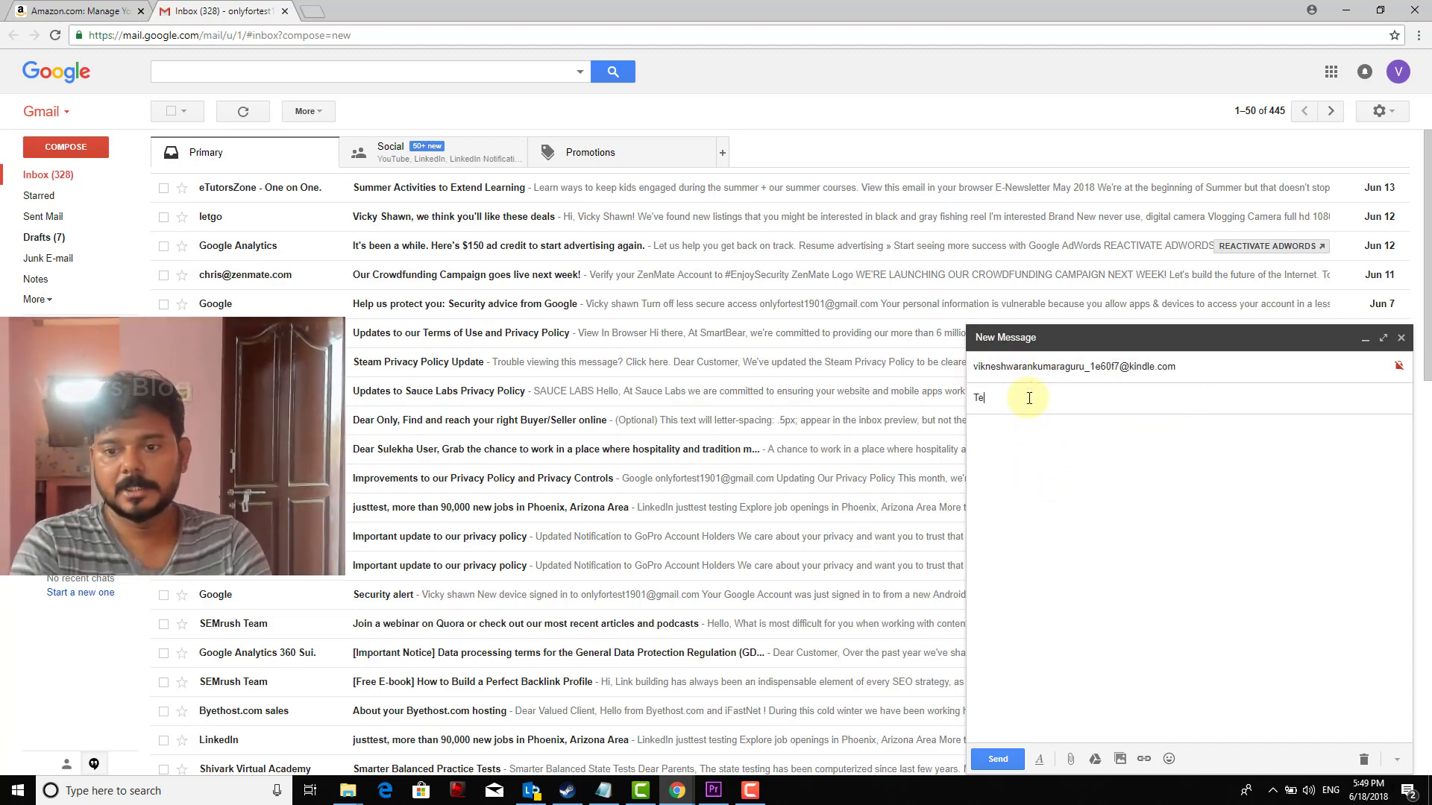
type("PDFfrom ")
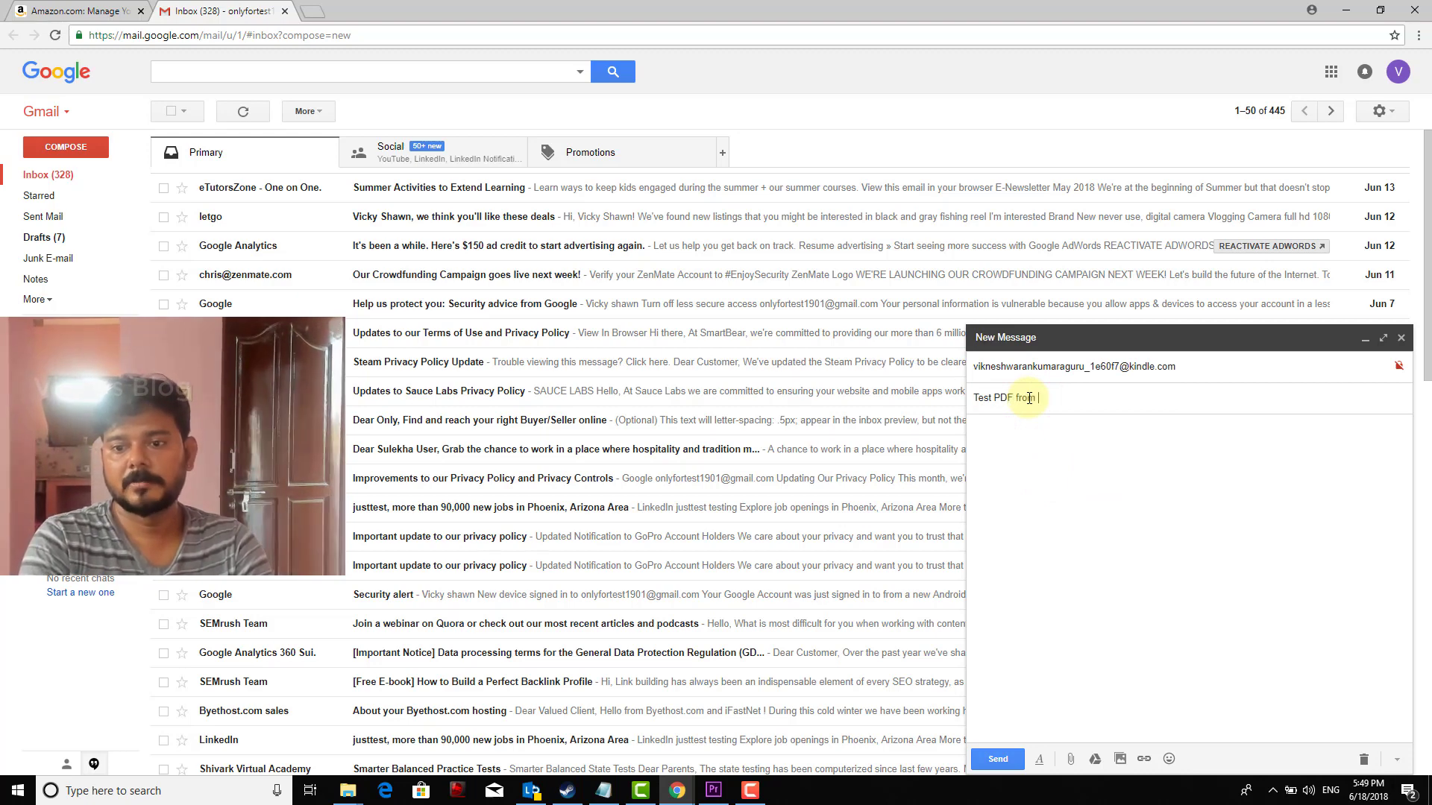
type("gmail to Kindle")
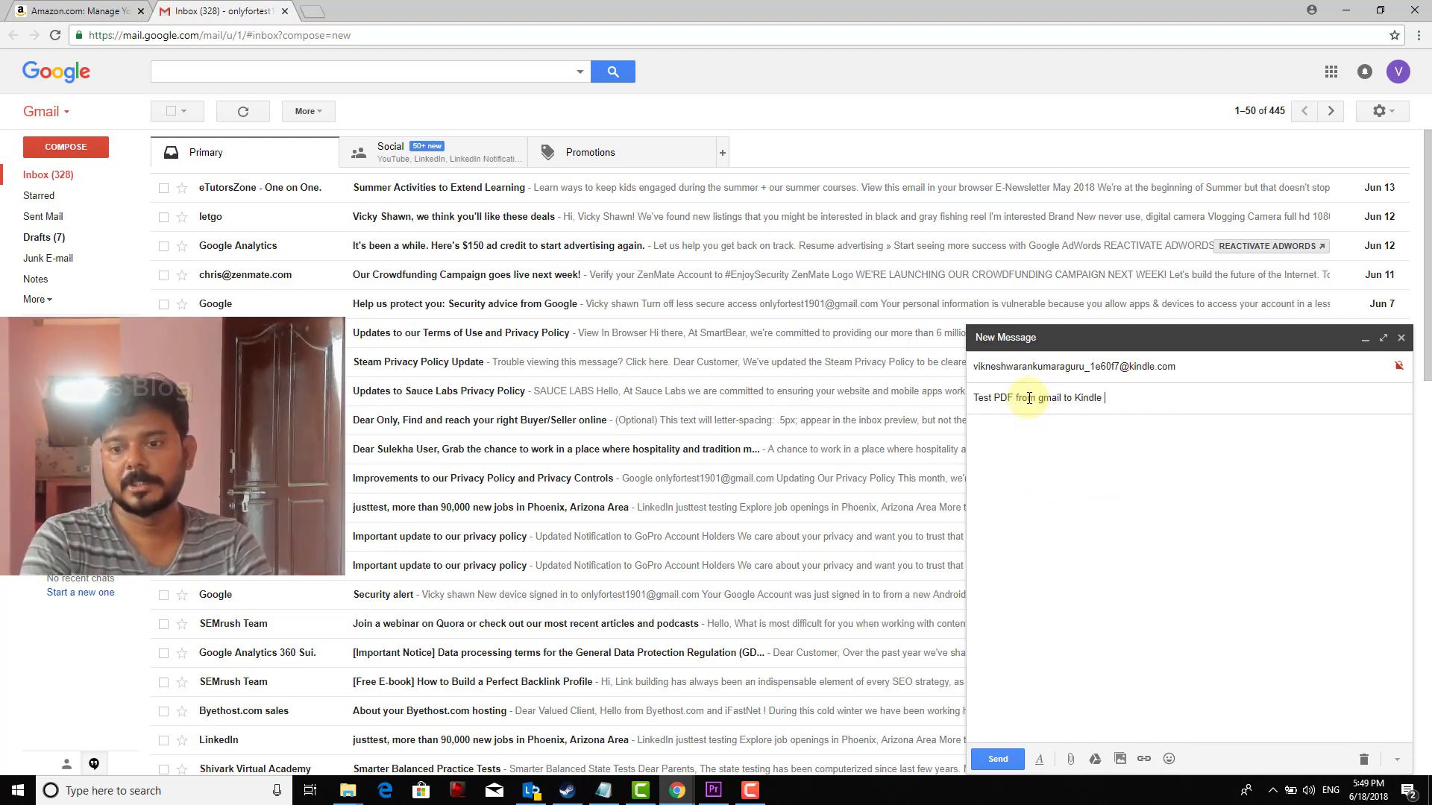
type("r as PDF")
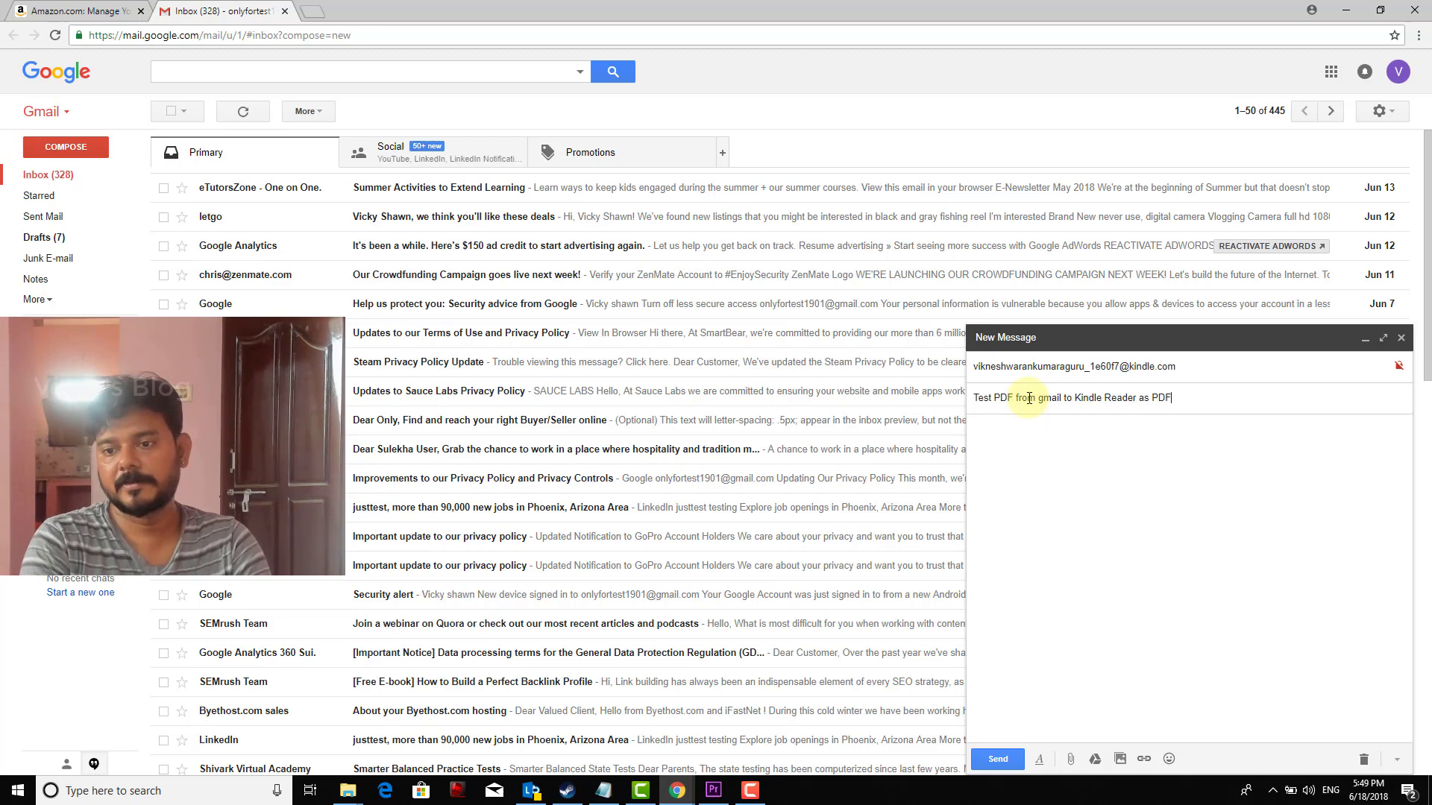
Step: Attach Test PDF.pdf from the Desktop and send the message to the Kindle
left_click(1069, 758)
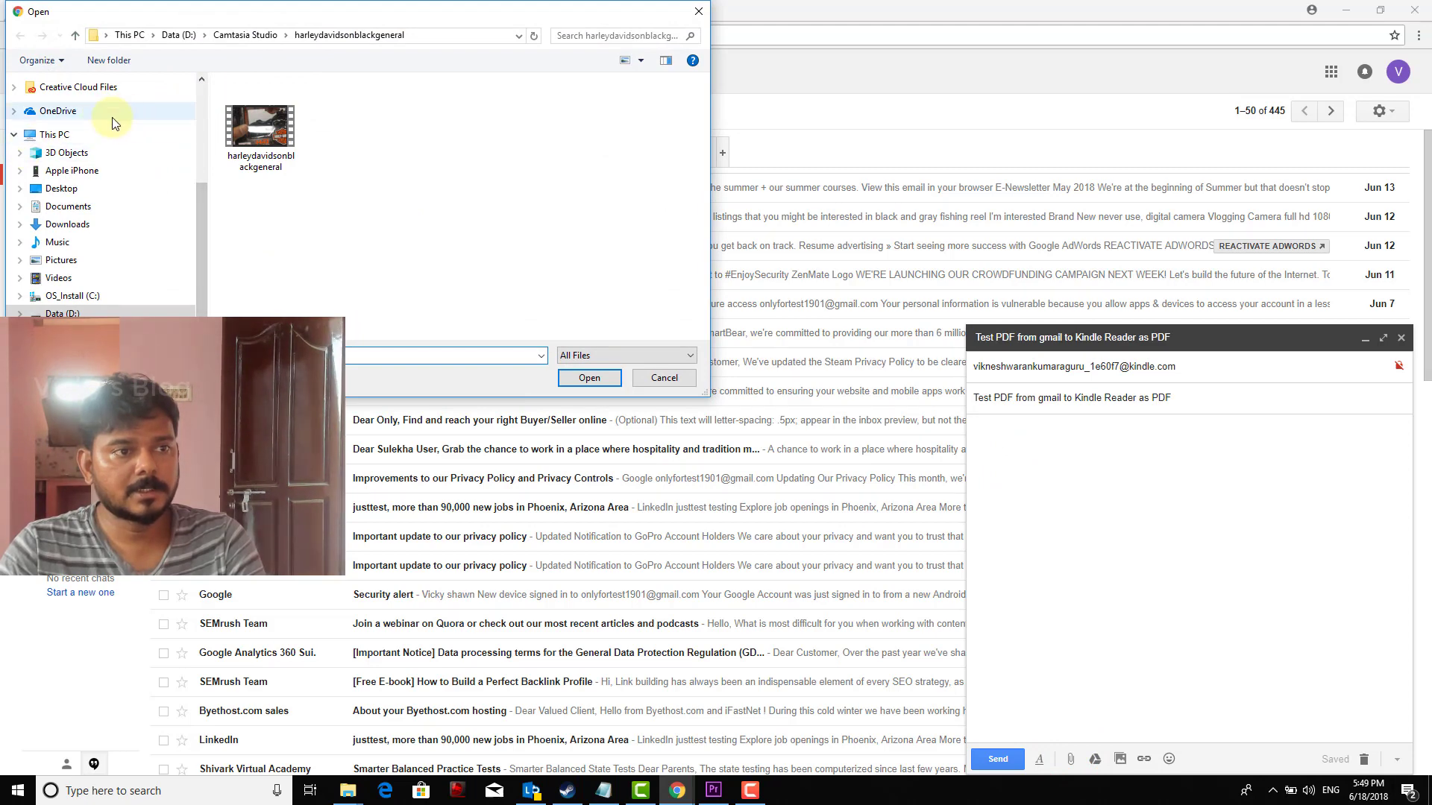
left_click(200, 98)
left_click(62, 111)
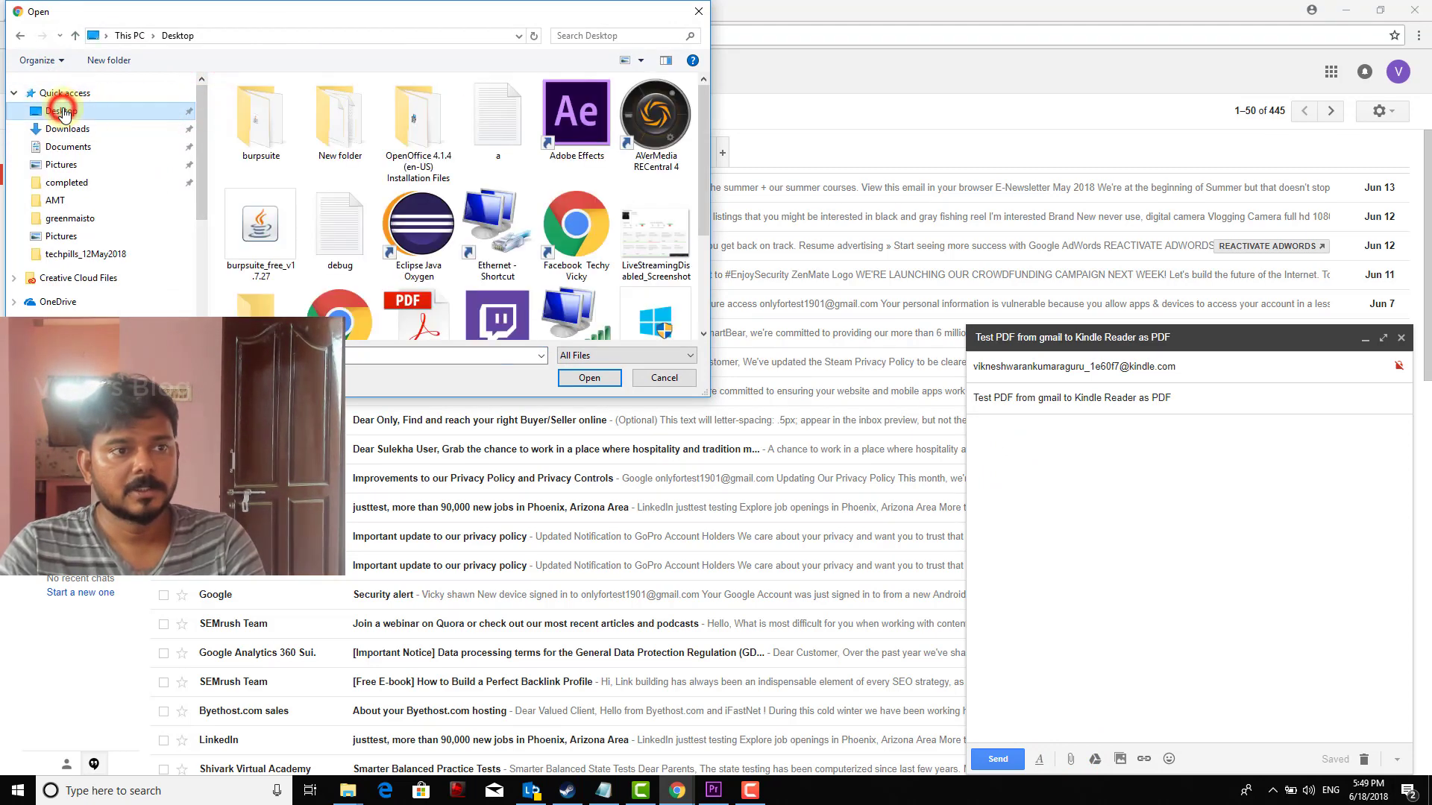
scroll(533, 233, "down", 2)
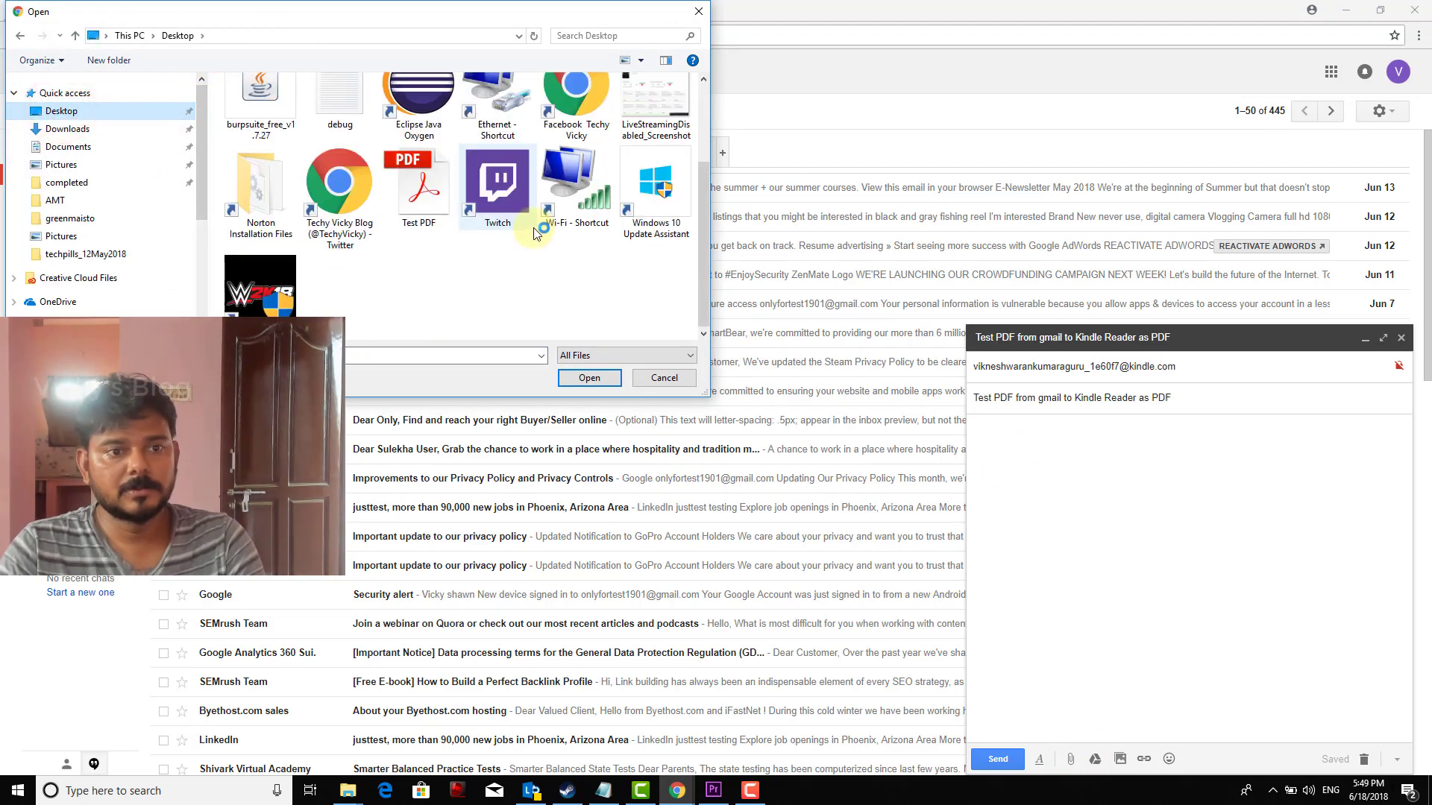
double_click(419, 193)
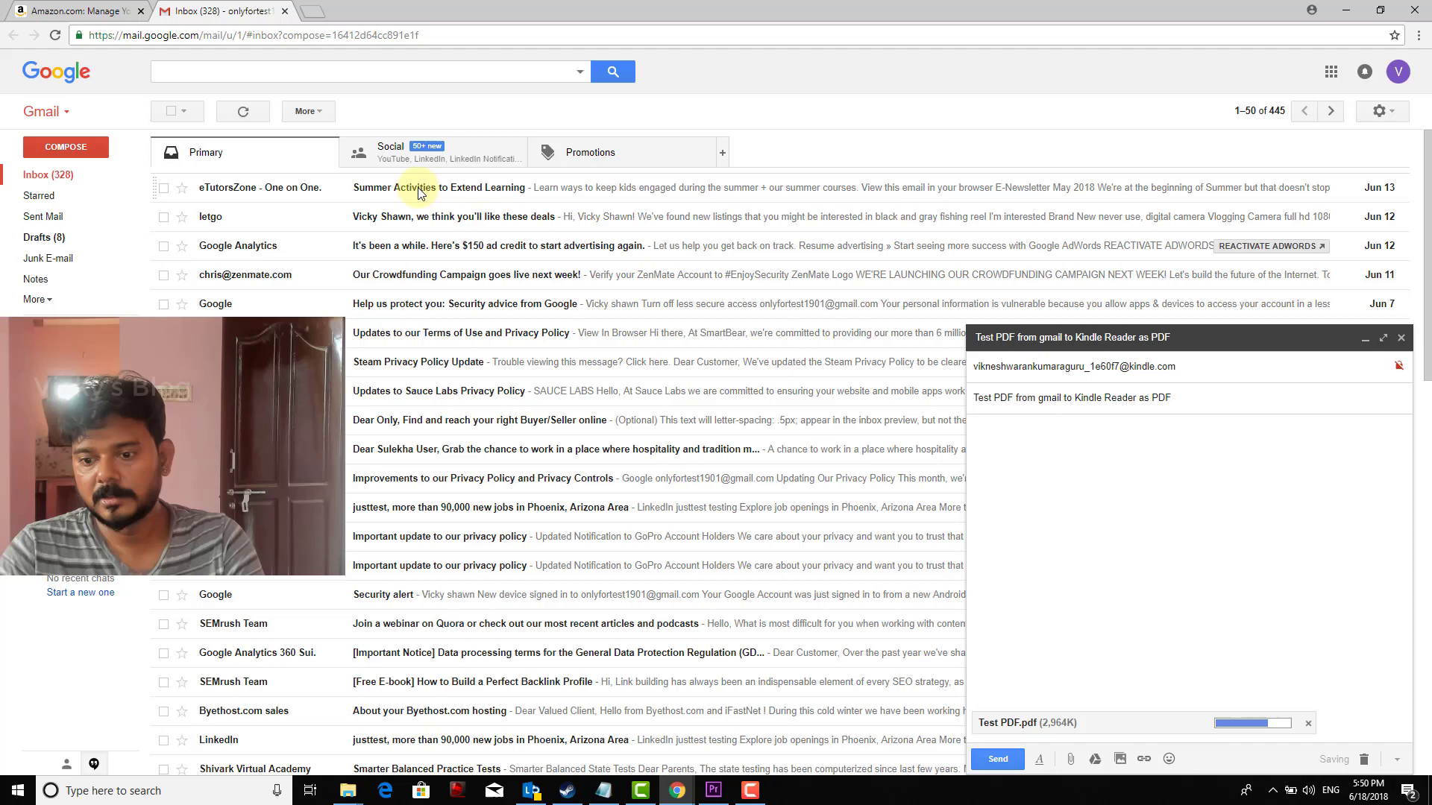
left_click(1071, 483)
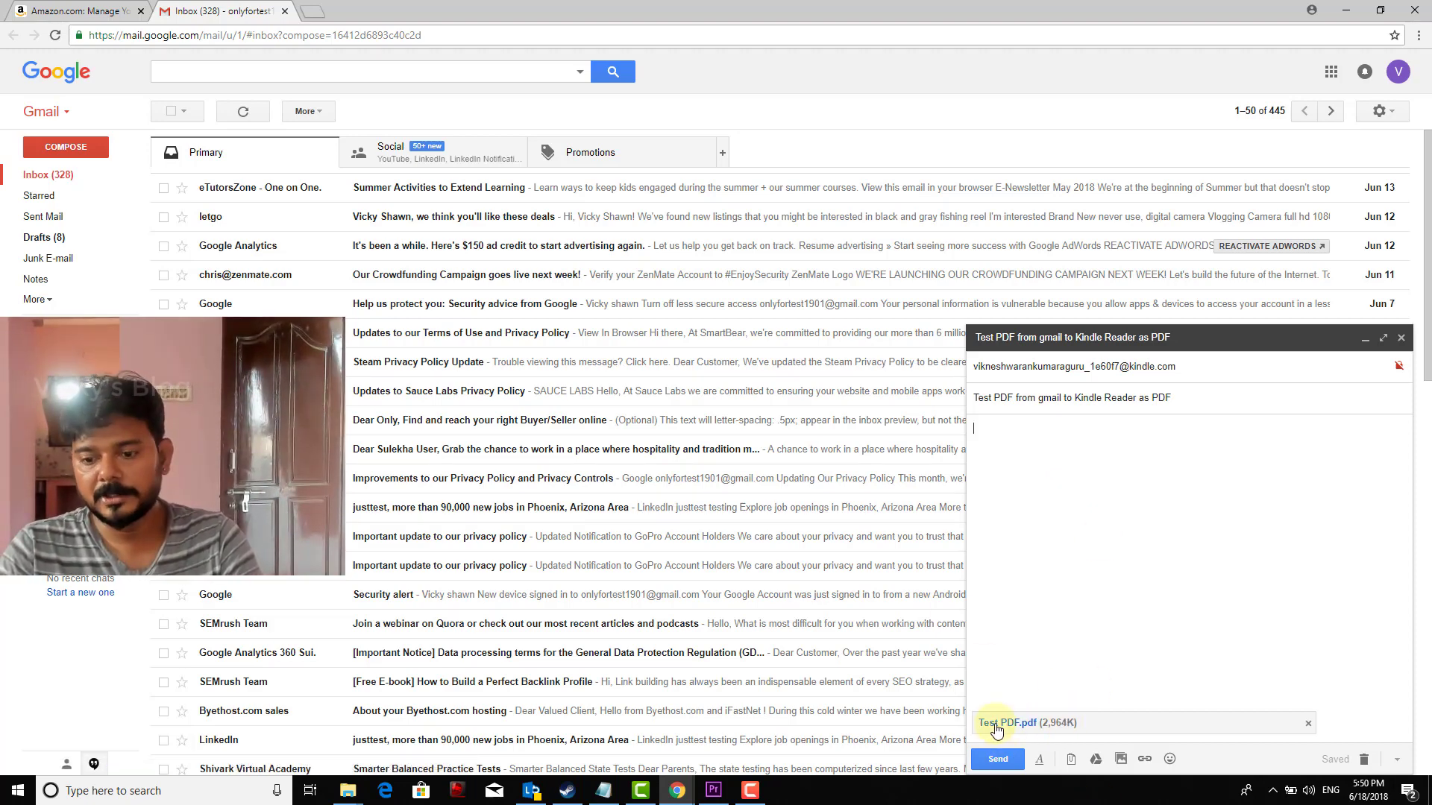
left_click(1004, 760)
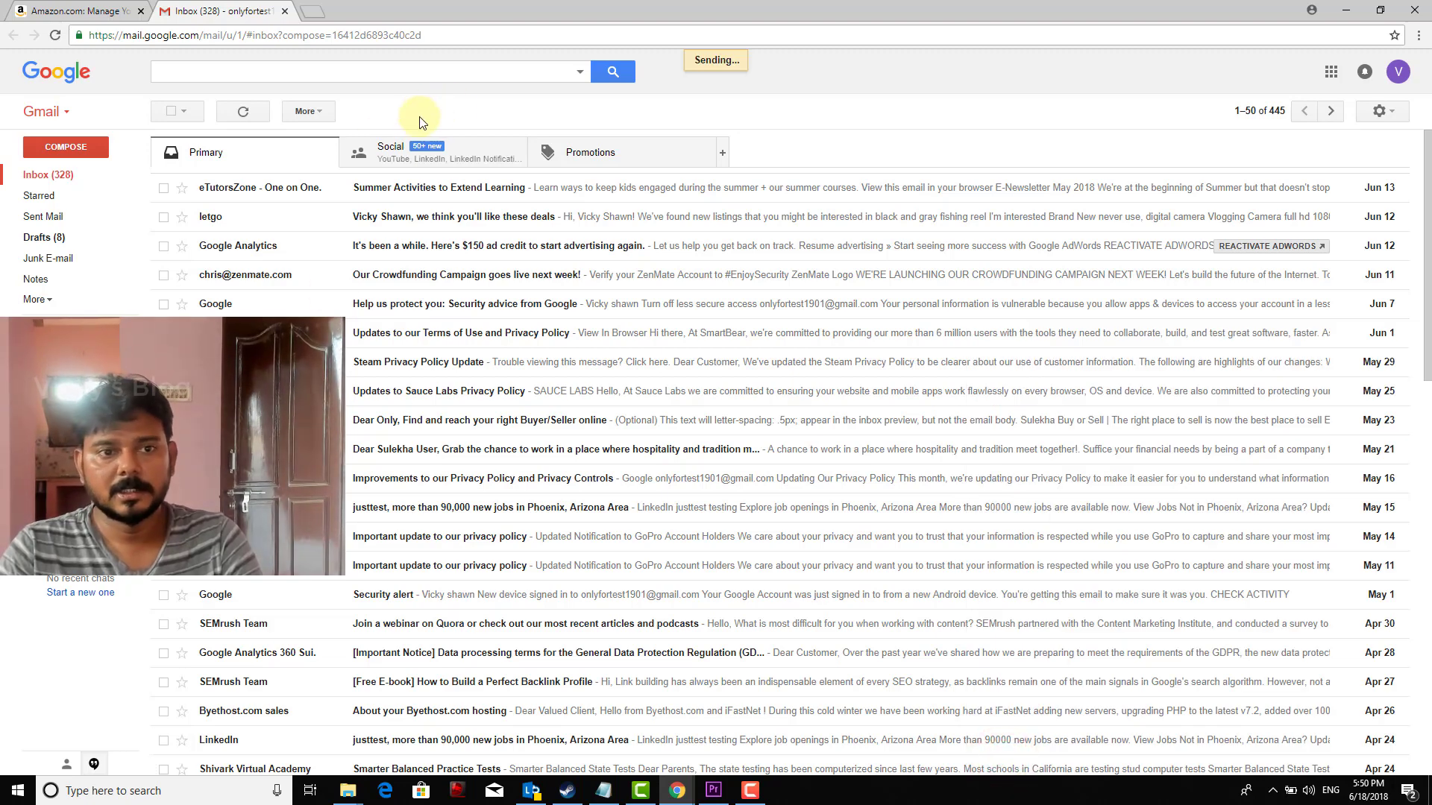
Step: Back in Amazon, show the Your Content list via Settings and reload it with F5
left_click(73, 9)
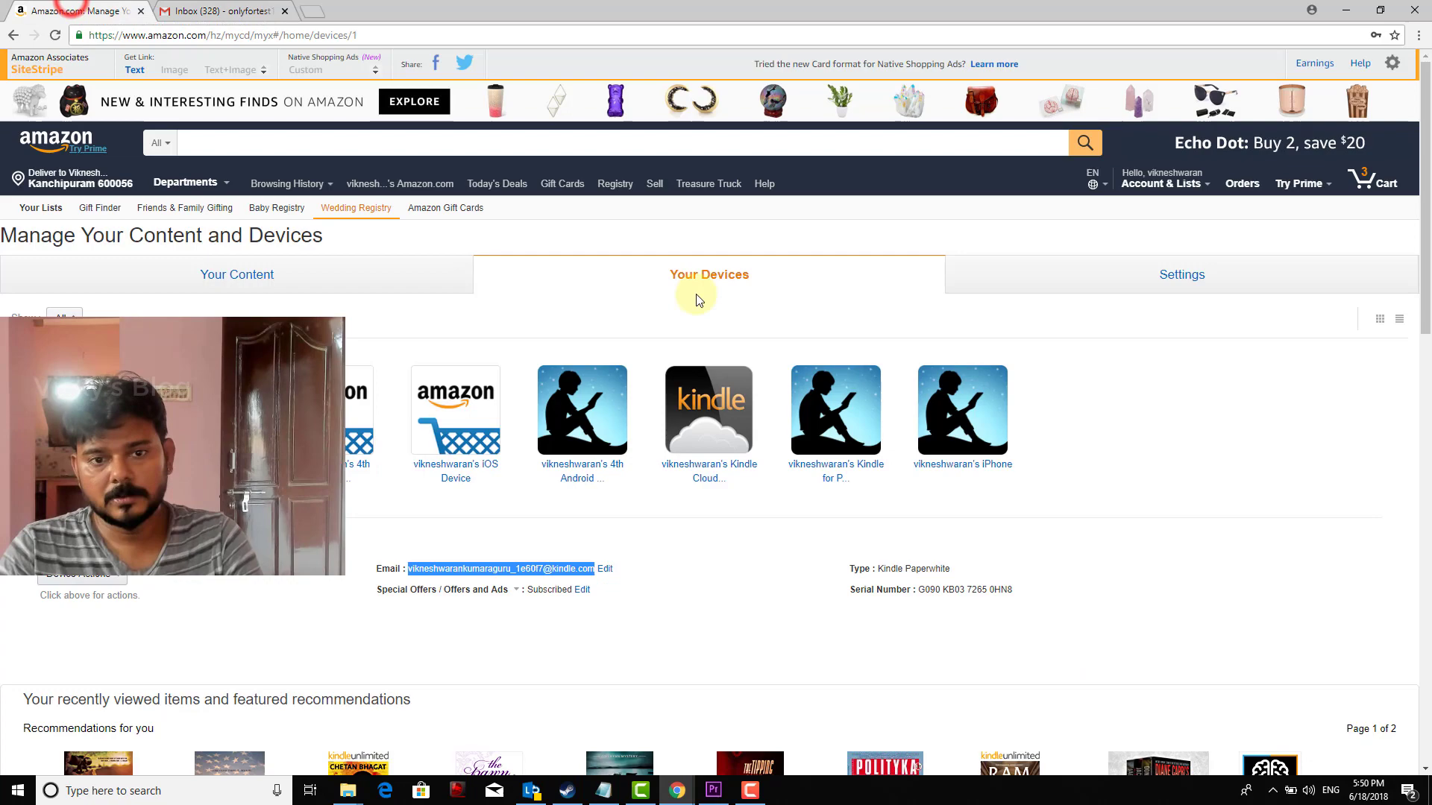
left_click(1228, 282)
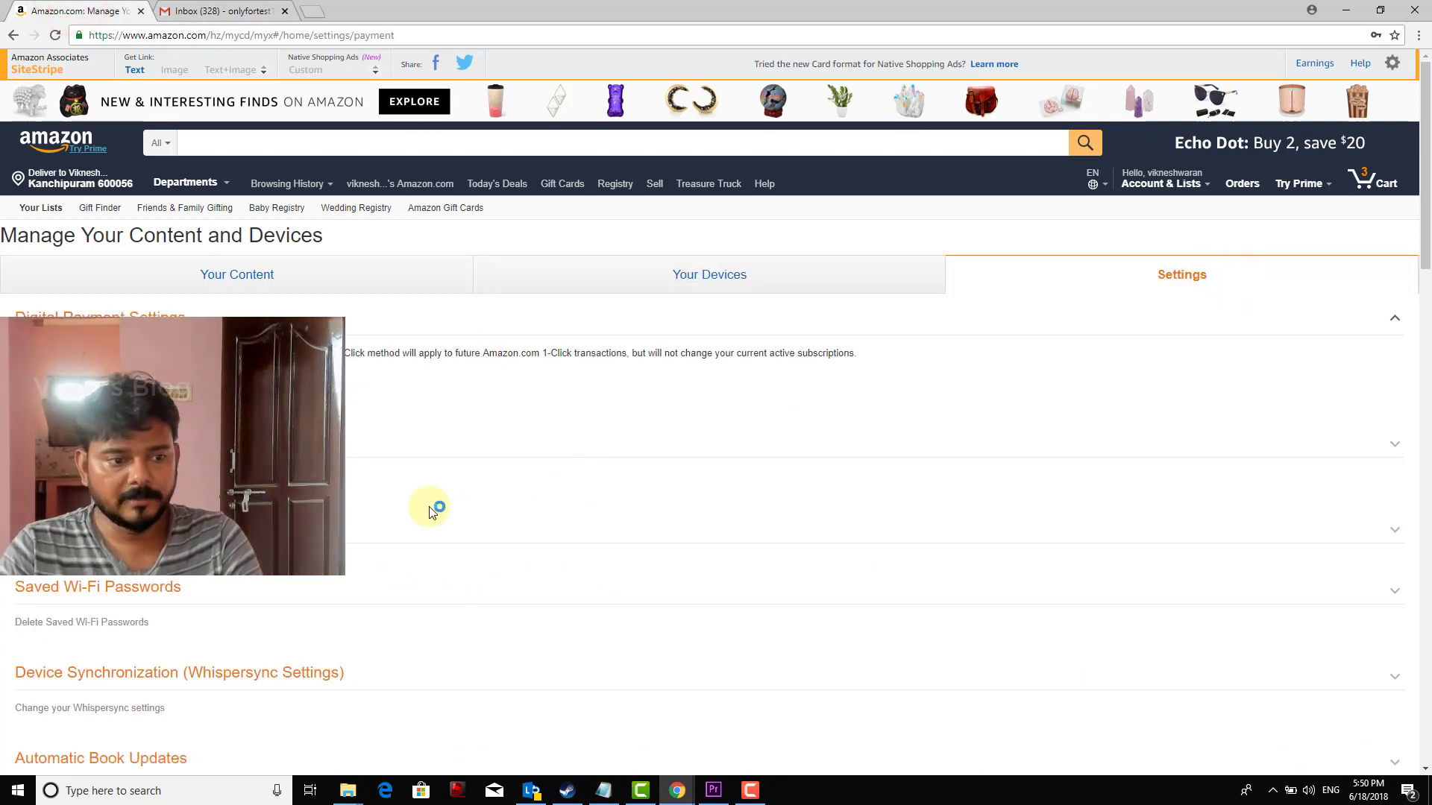
scroll(434, 511, "down", 5)
scroll(434, 511, "up", 2)
scroll(434, 510, "up", 4)
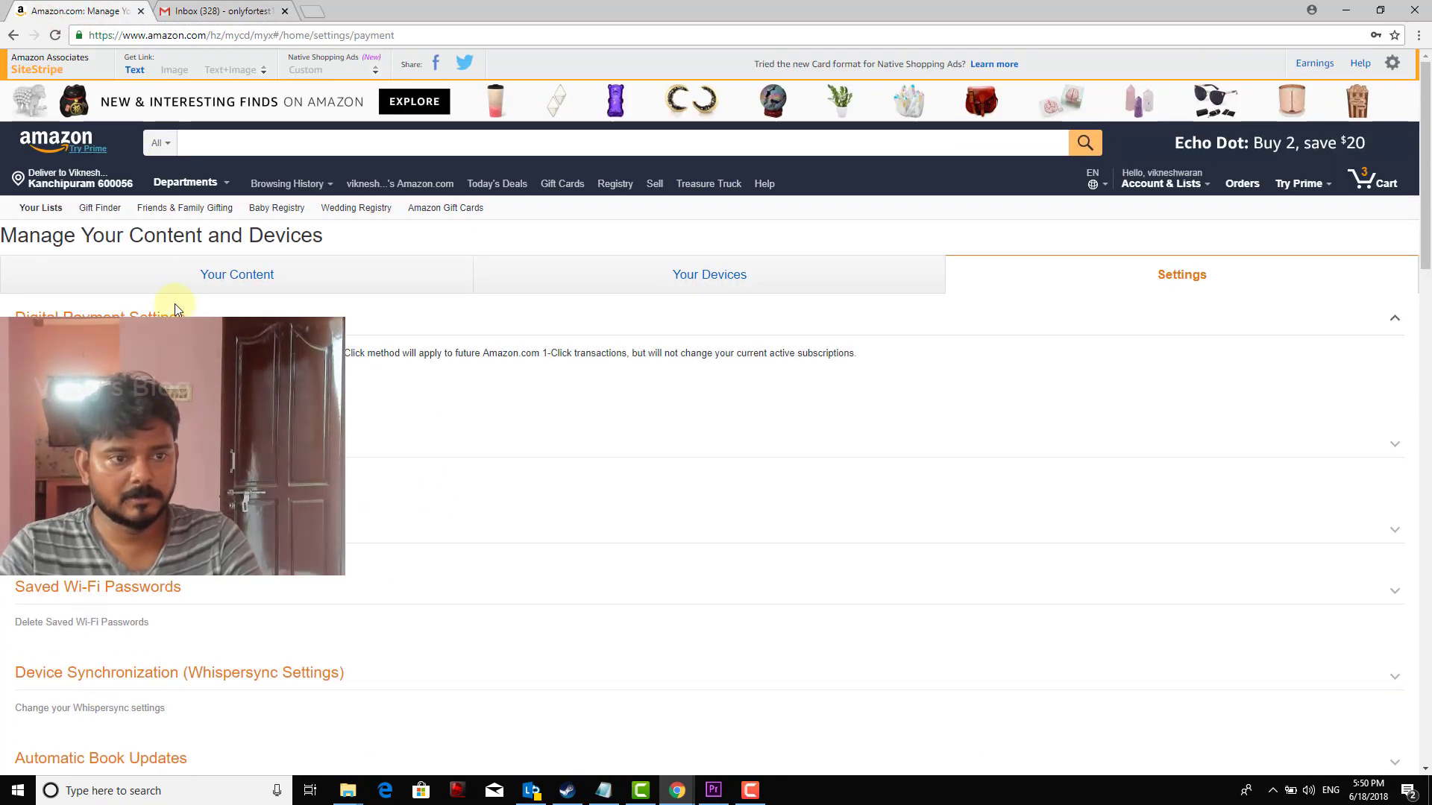
left_click(228, 276)
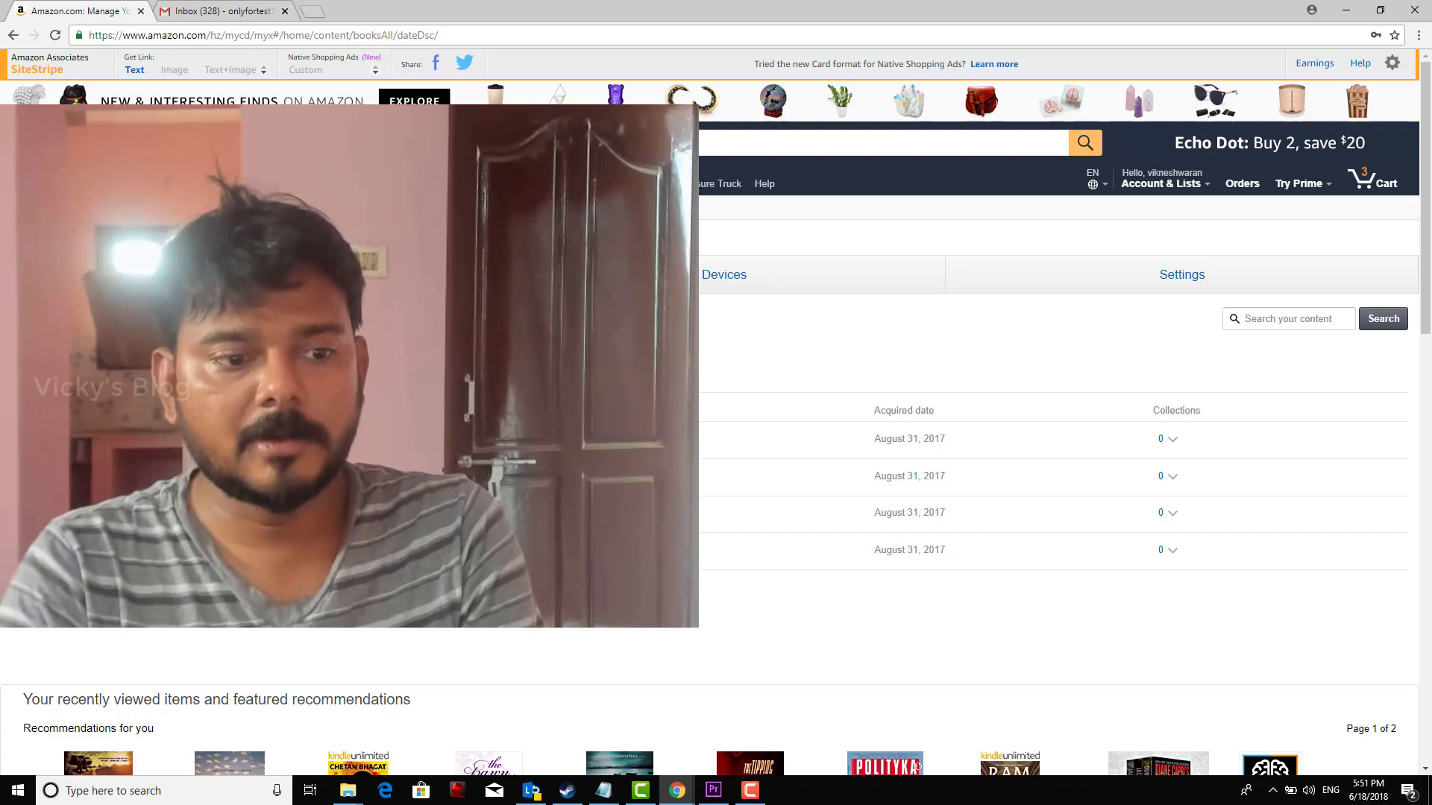
key("F5")
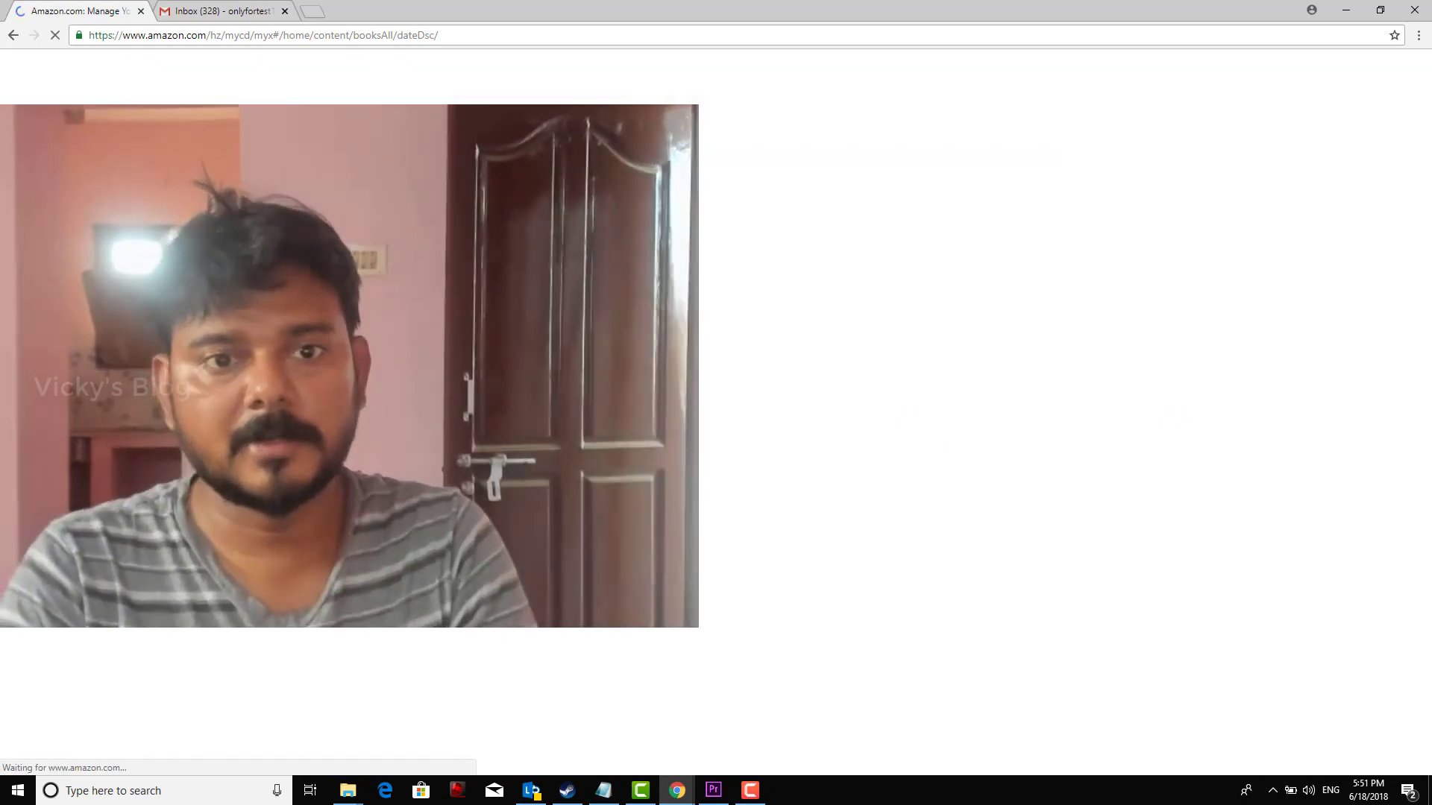